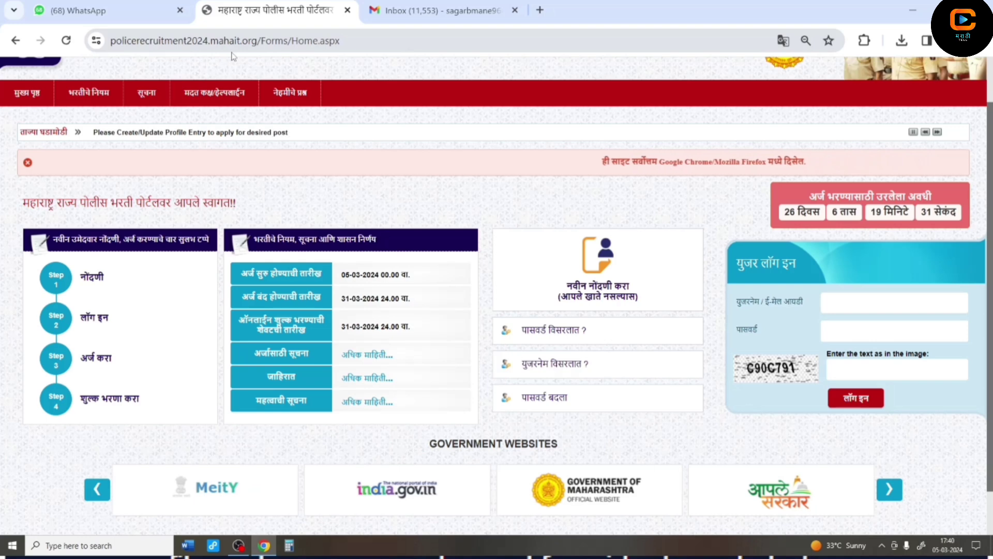
- Read through the candidate instructions document, then close it and return to the portal
mouse_move(88, 94)
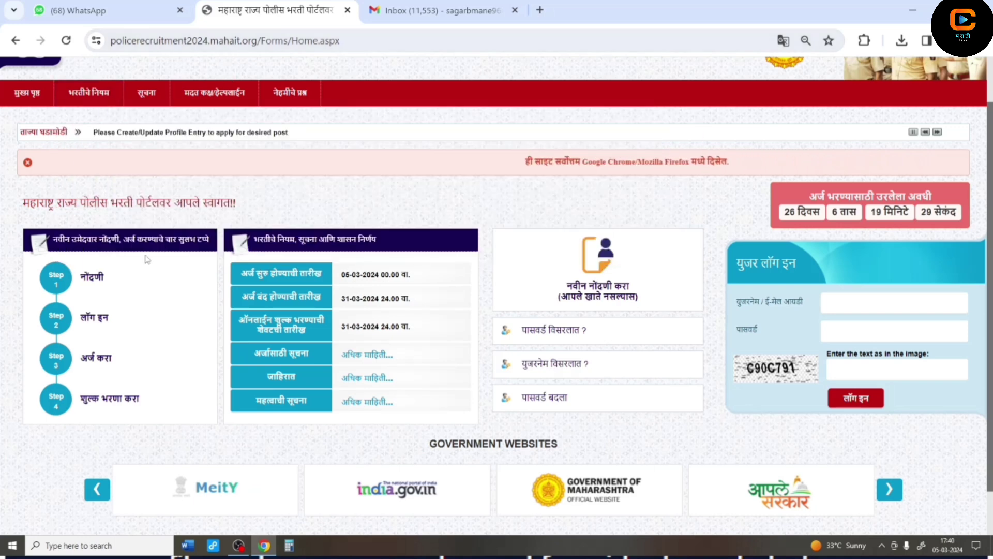
left_click(149, 100)
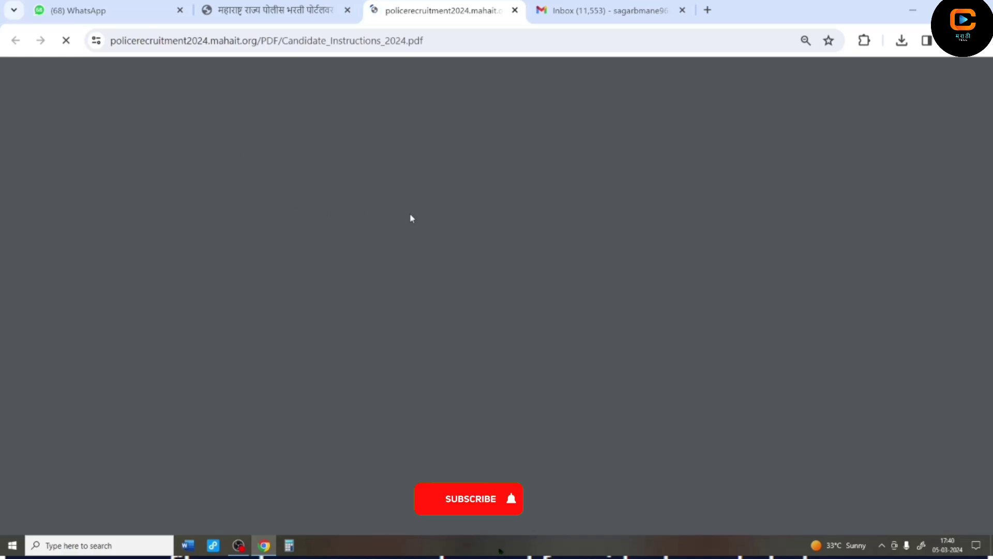
scroll(463, 286, "down", 1)
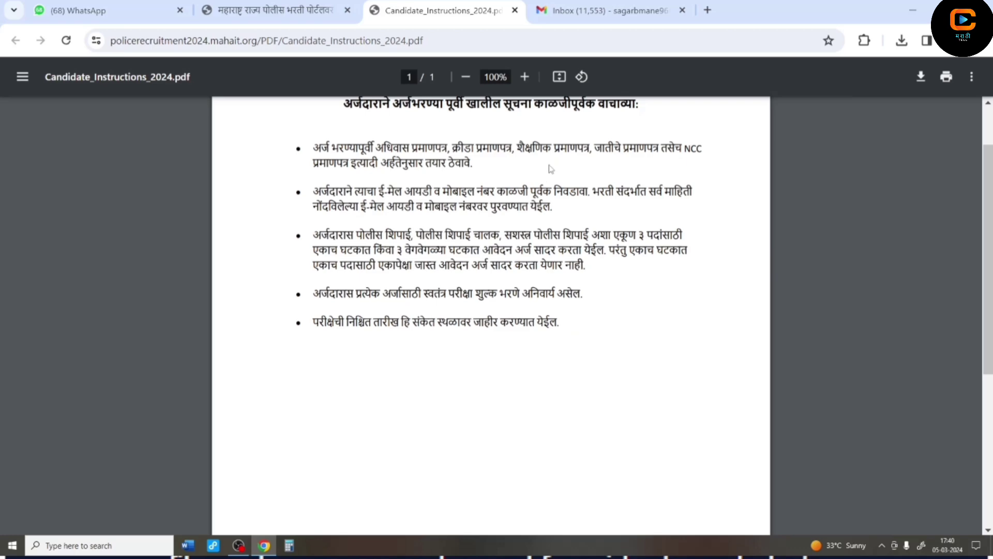
key("ctrl+w")
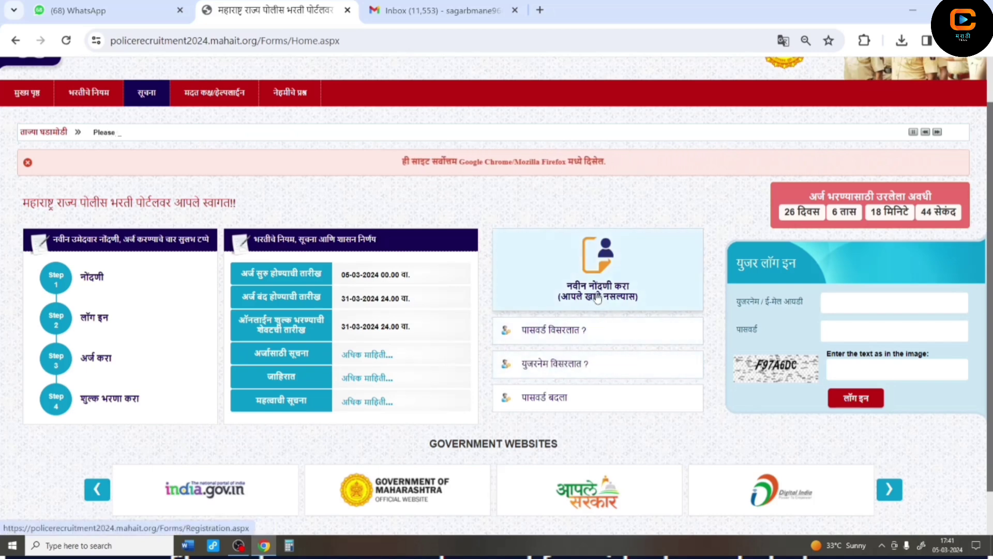
- Start a new registration and enter the email, password, password confirmation and mobile number
left_click(571, 294)
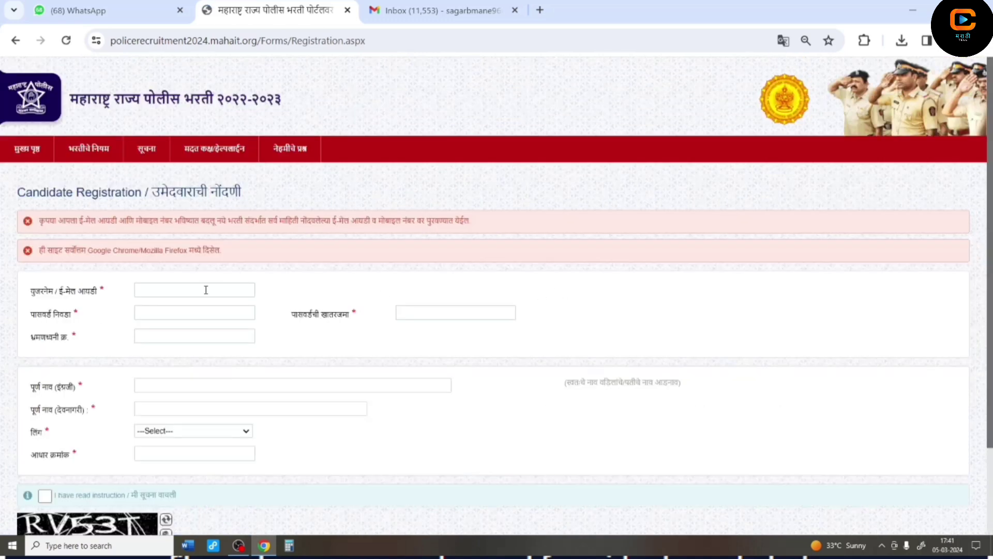
left_click(206, 289)
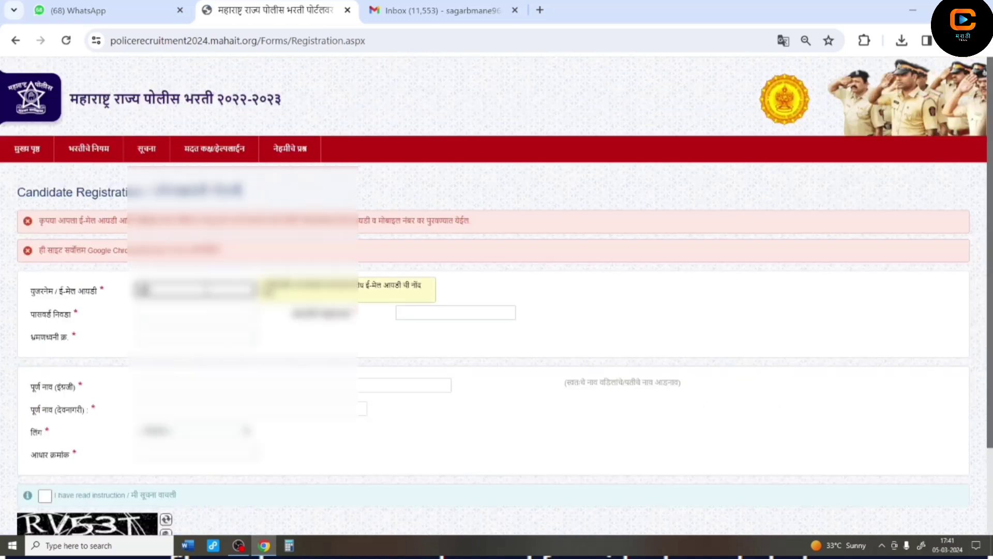
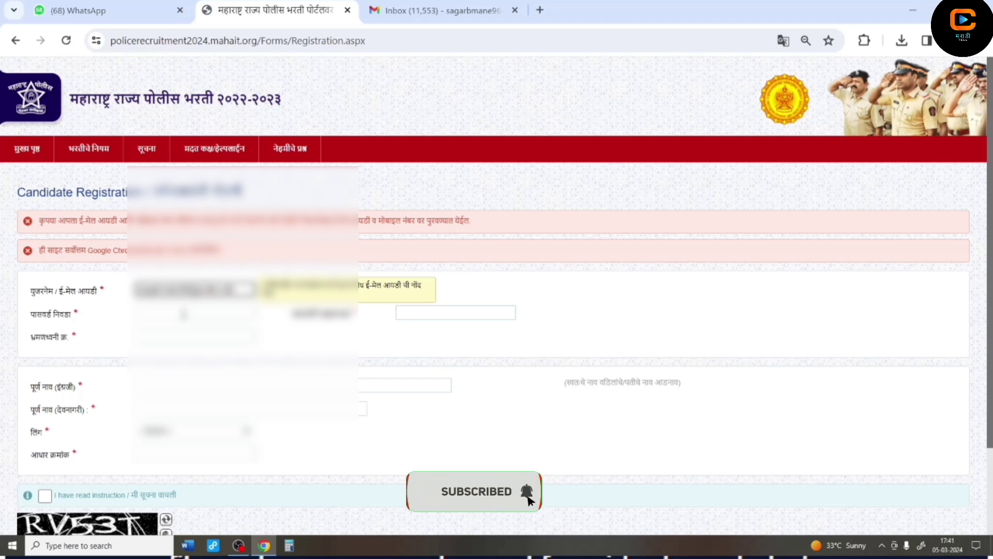
left_click(183, 314)
type("12")
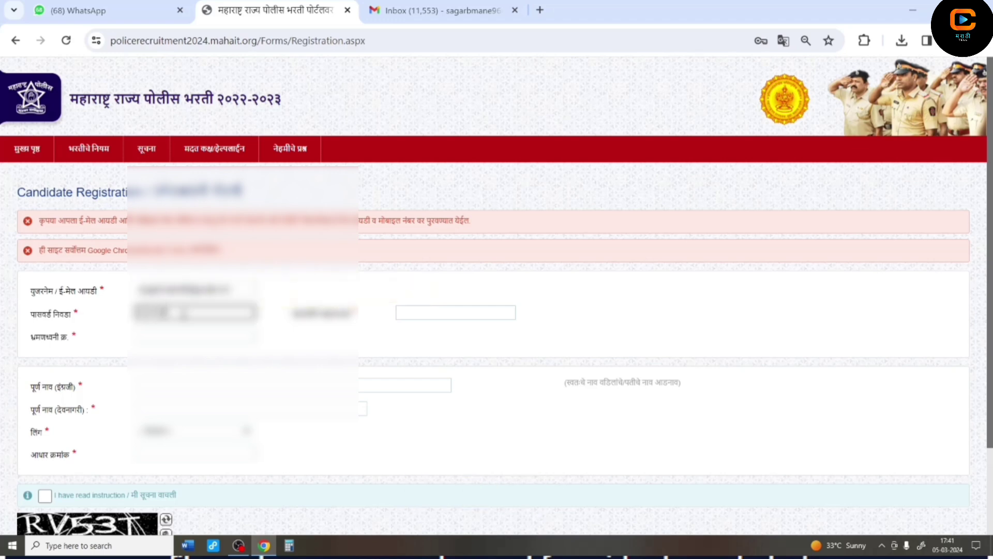
left_click(413, 313)
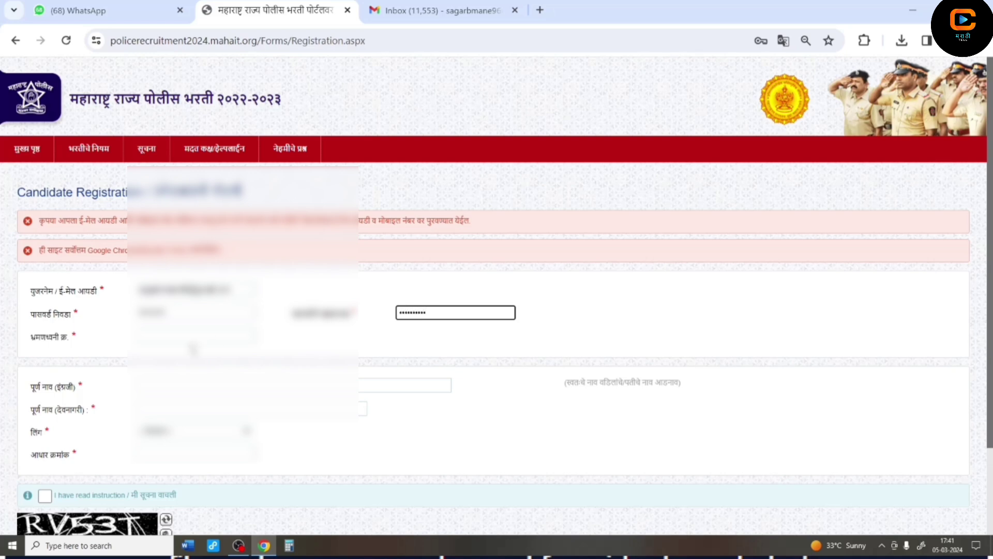
left_click(190, 335)
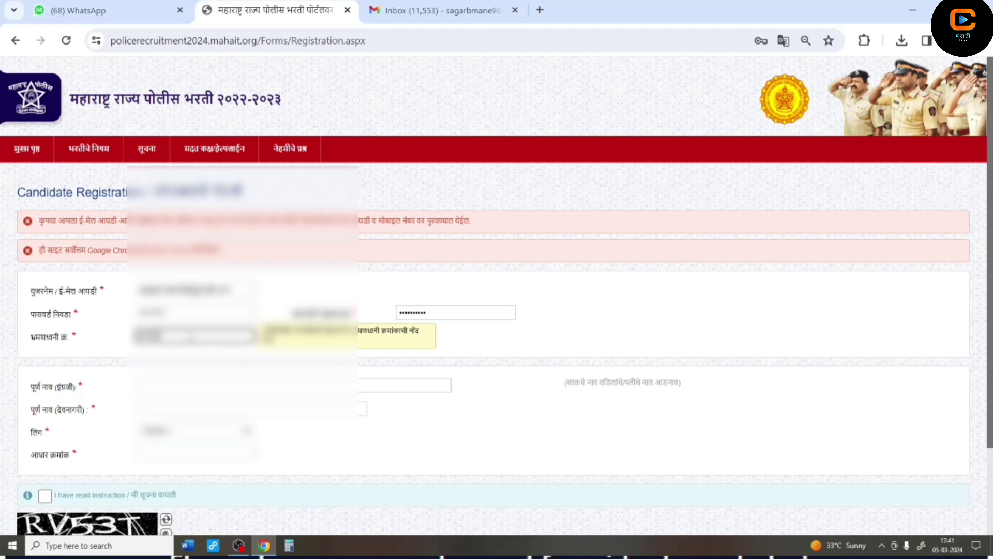
type("987654")
- Enter the candidate's full name in English and Devanagari, choose the gender, and type the Aadhaar number
left_click(403, 384)
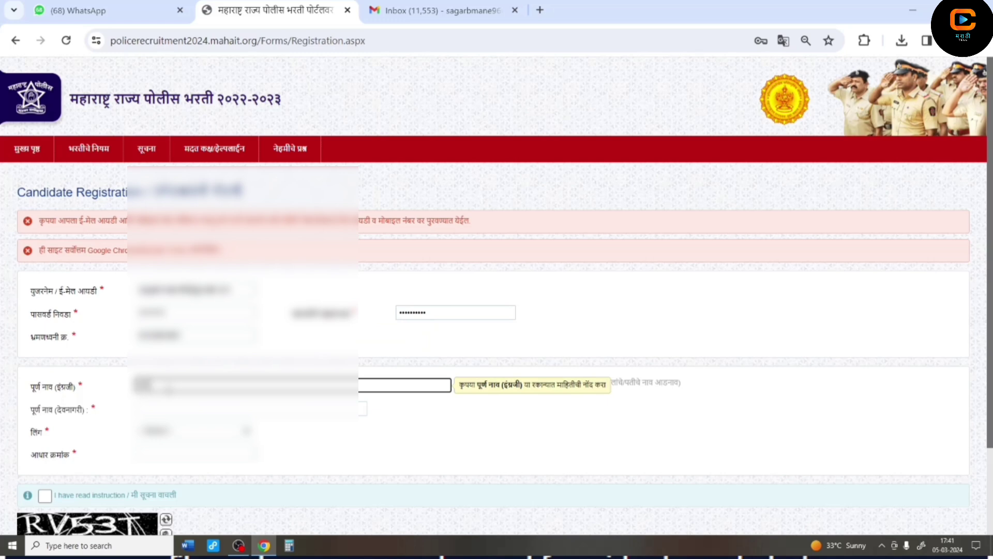
type("abcabcdeabcdef")
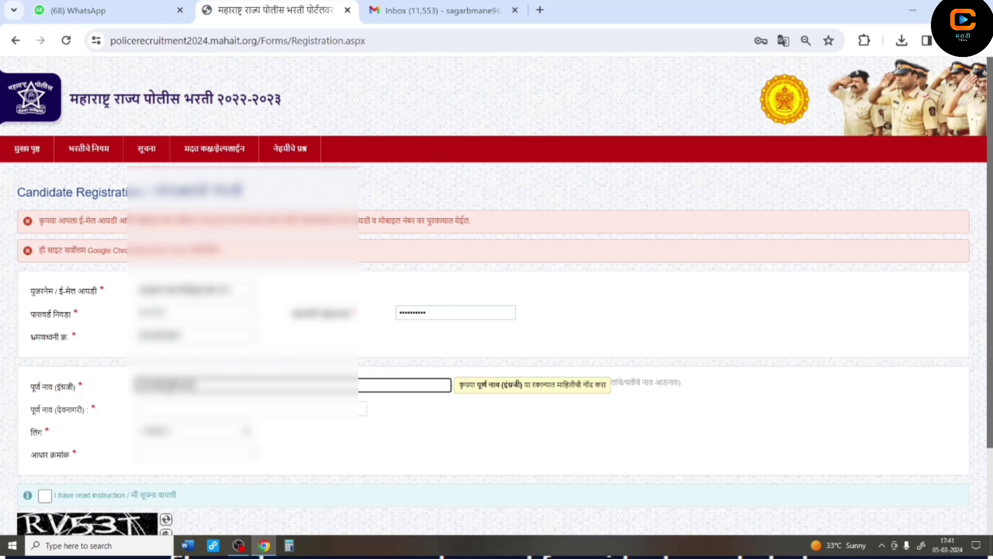
type("abcd")
key("Tab")
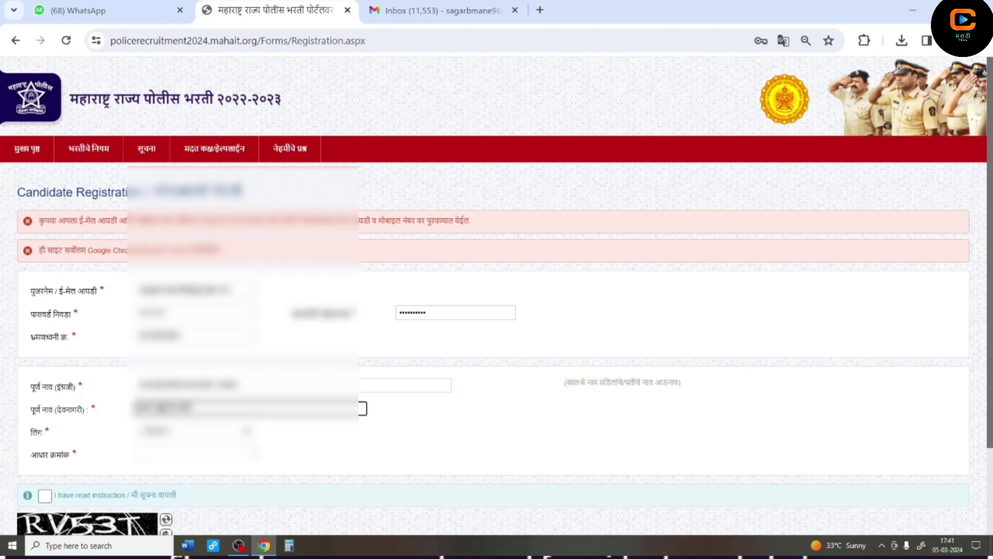
key("Tab")
key("alt+Down")
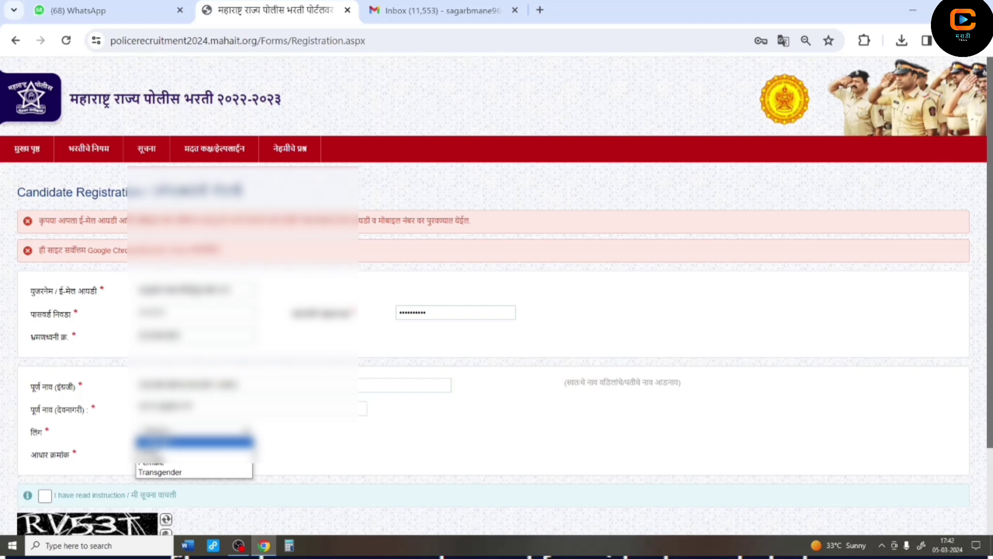
key("Return")
key("Tab")
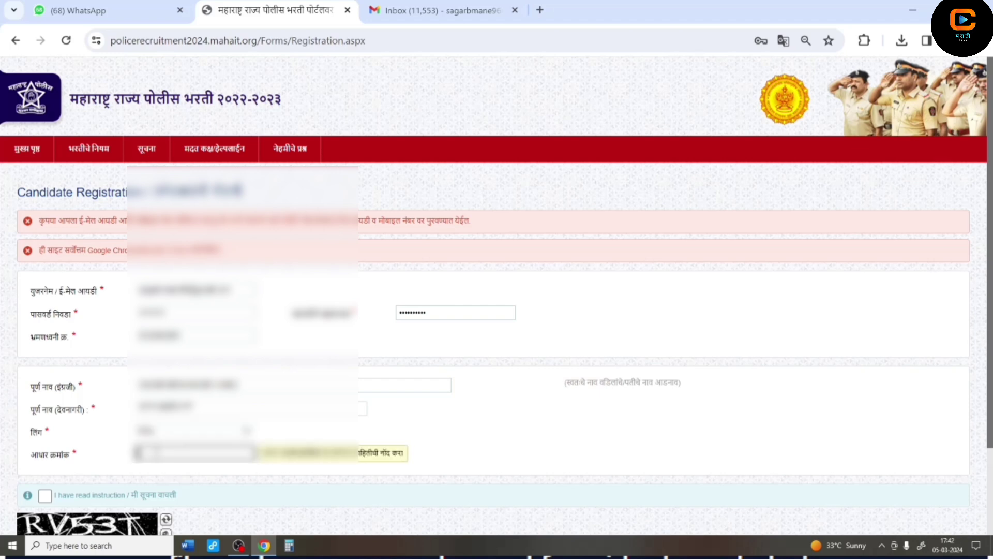
type("112345")
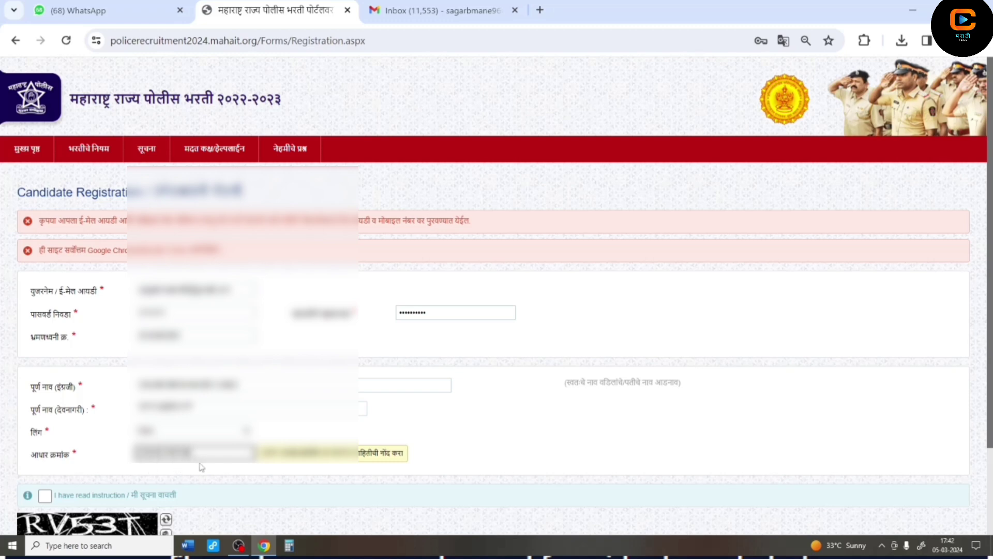
- Tick the instructions acknowledgement, enter the captcha, register, and check the Gmail inbox
left_click(46, 497)
scroll(237, 491, "down", 2)
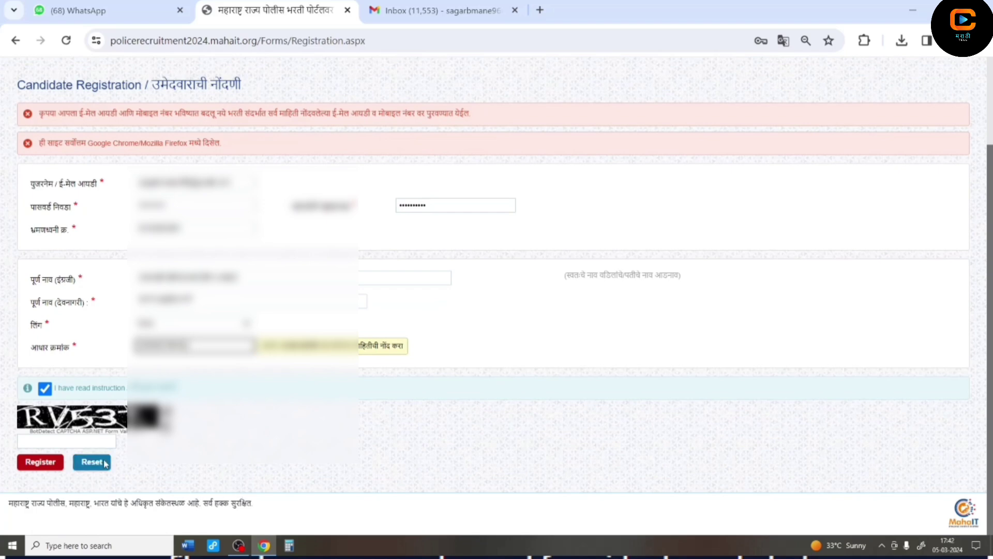
left_click(72, 443)
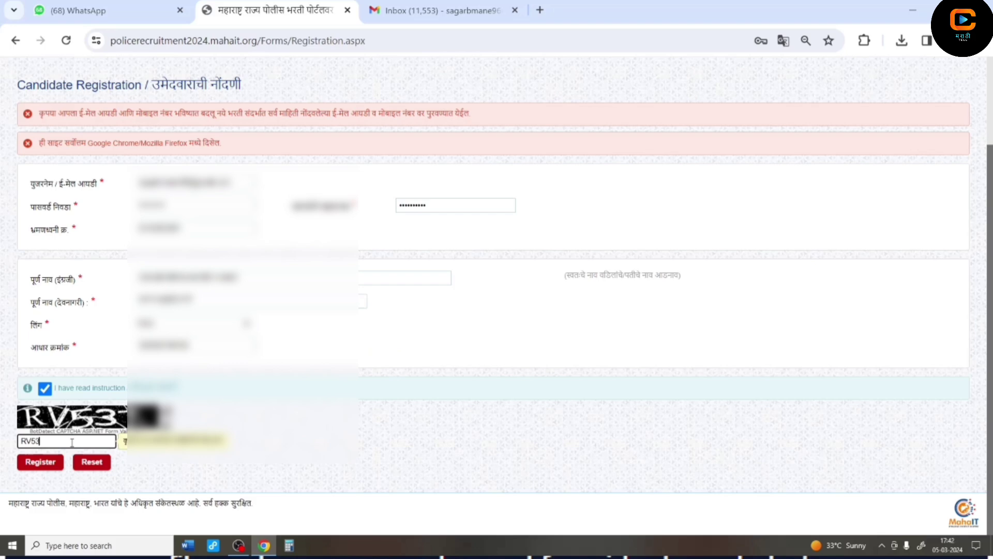
left_click(49, 463)
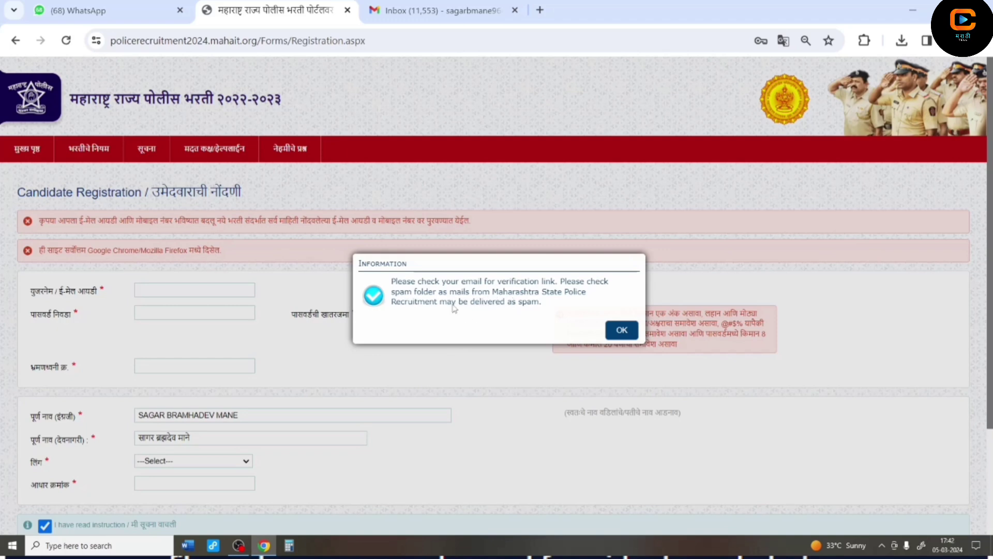
left_click(437, 10)
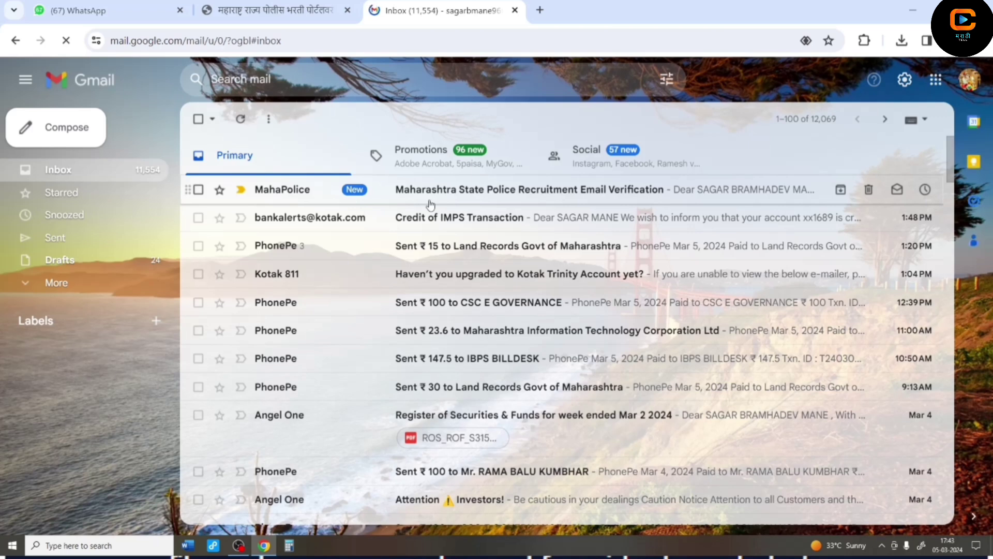
- Open the MahaPolice verification email and follow its Verify link
left_click(430, 200)
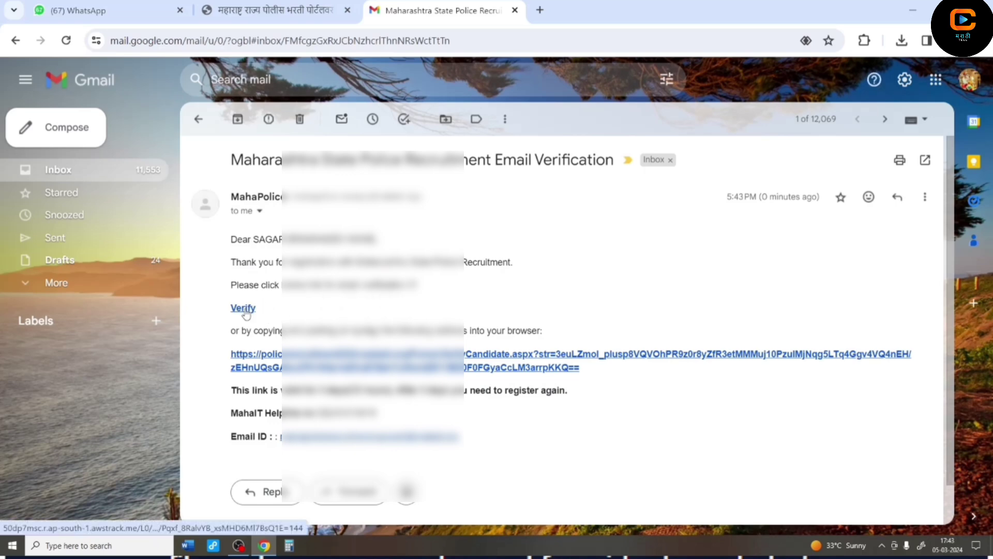
left_click(243, 309)
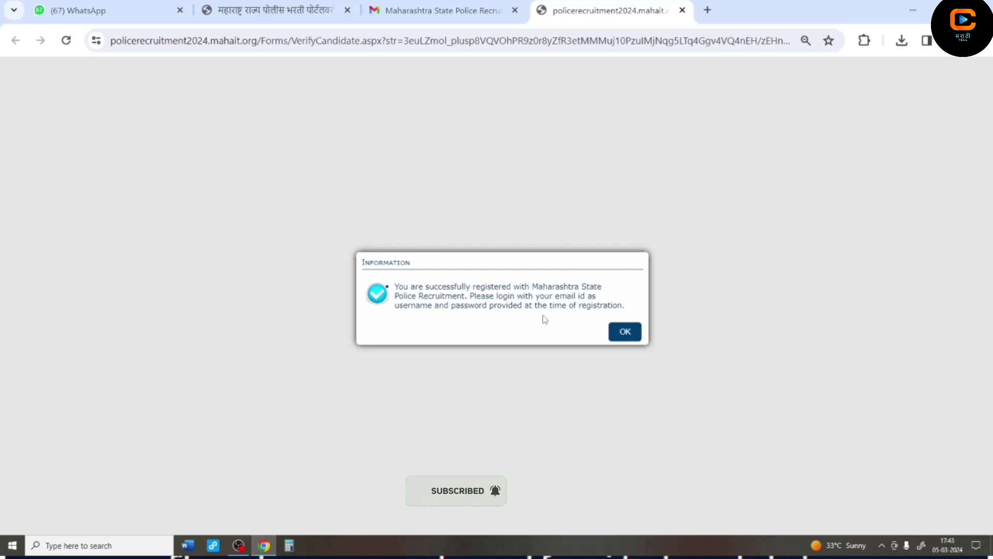
- Dismiss the registration success message and close the old portal and Gmail tabs
left_click(624, 332)
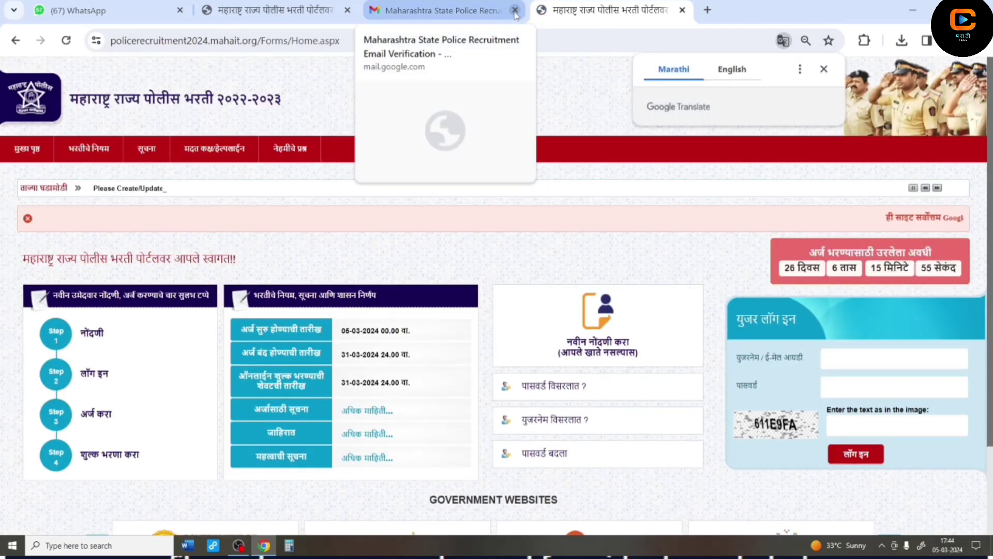
left_click(348, 10)
left_click(347, 10)
left_click(830, 360)
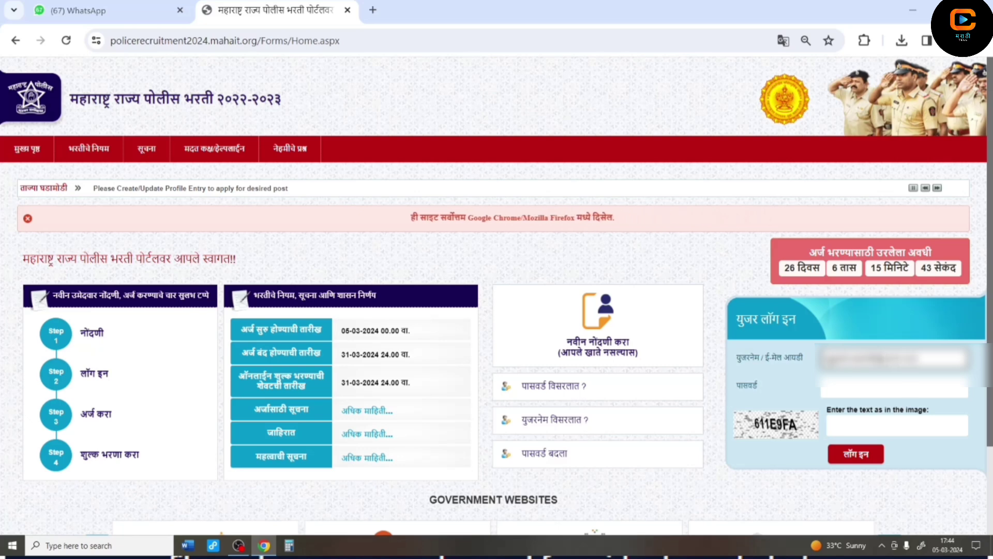
- Log in with the account password and the displayed captcha text
left_click(826, 391)
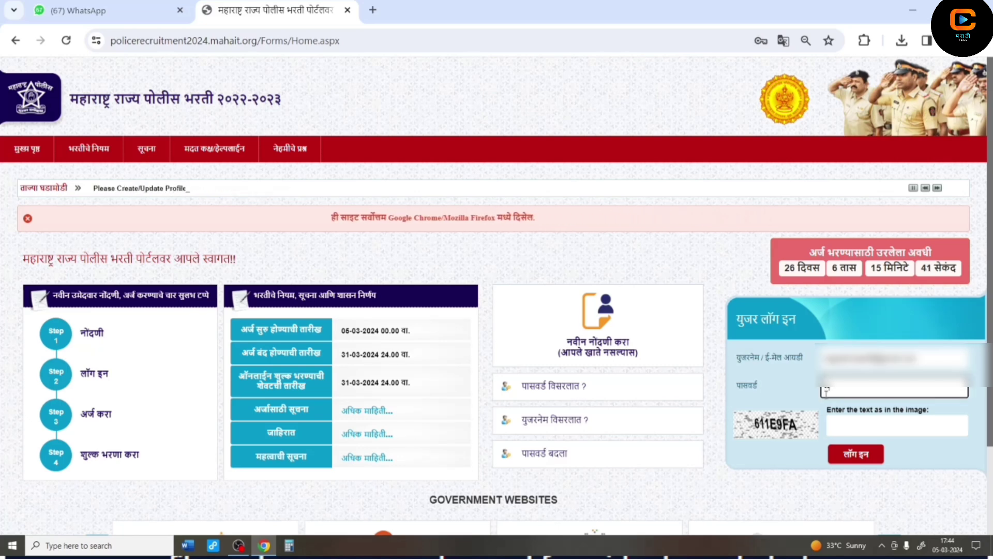
type("******")
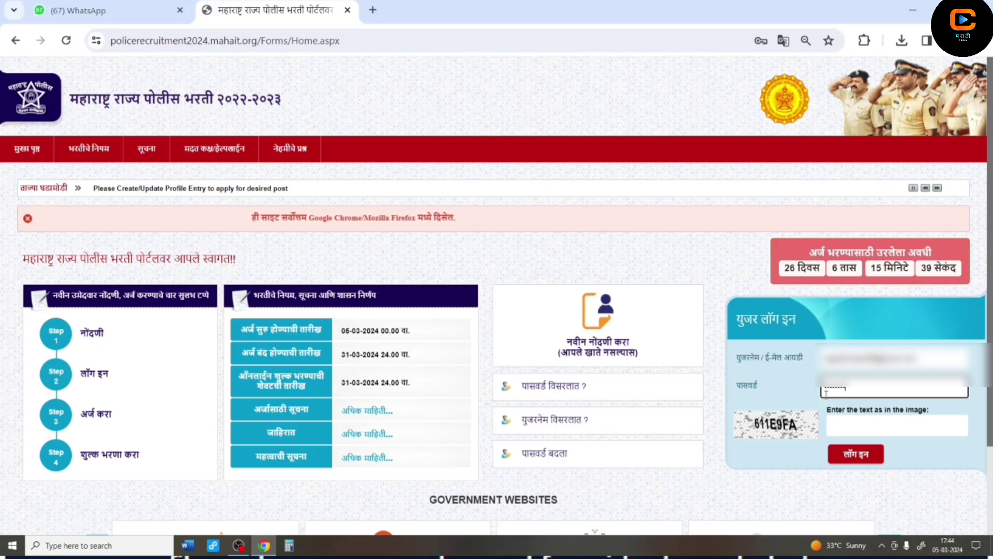
left_click(849, 418)
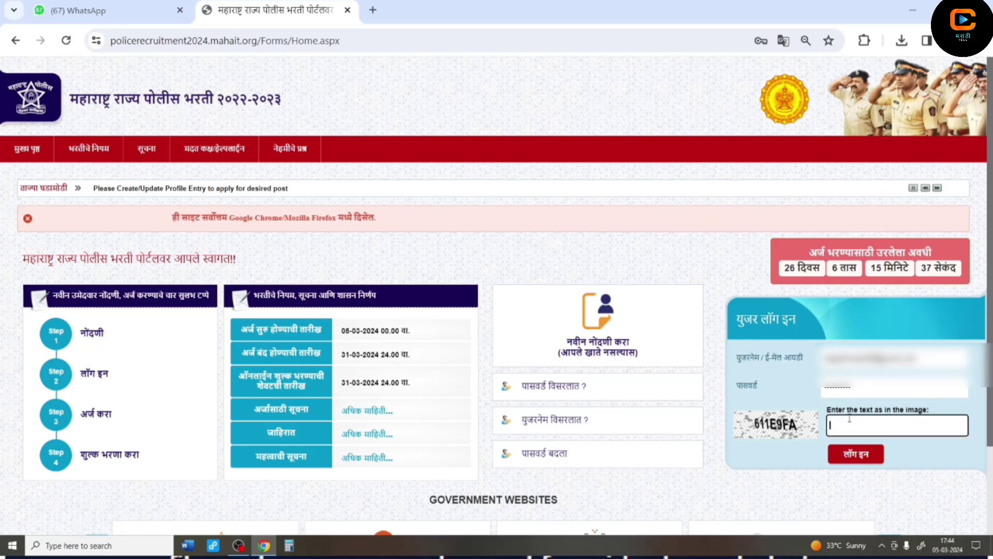
type("611E")
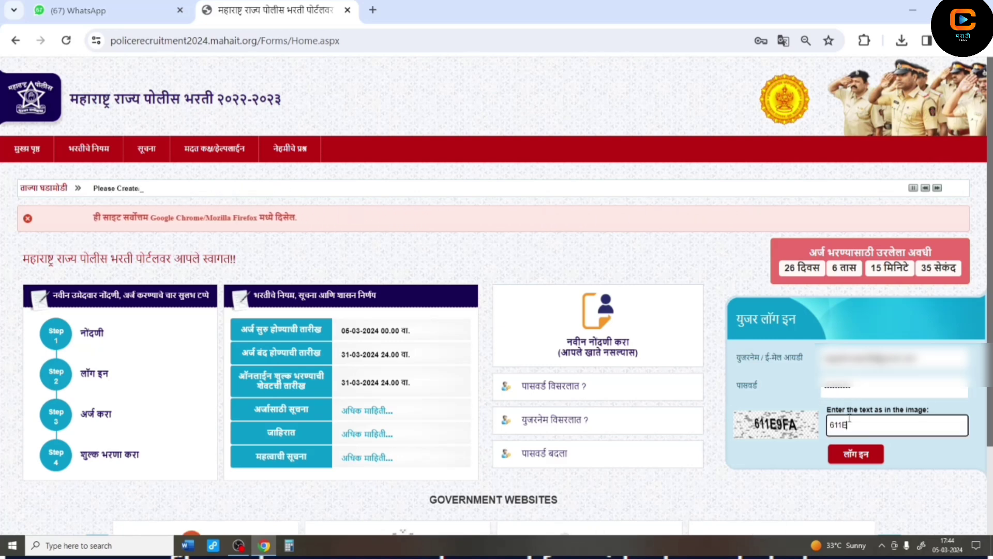
type("9FA")
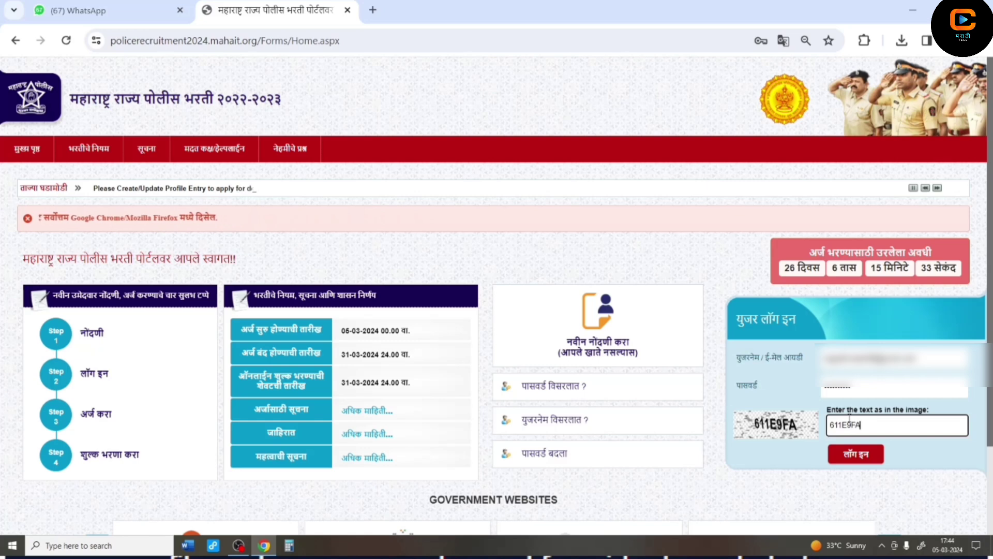
left_click(854, 455)
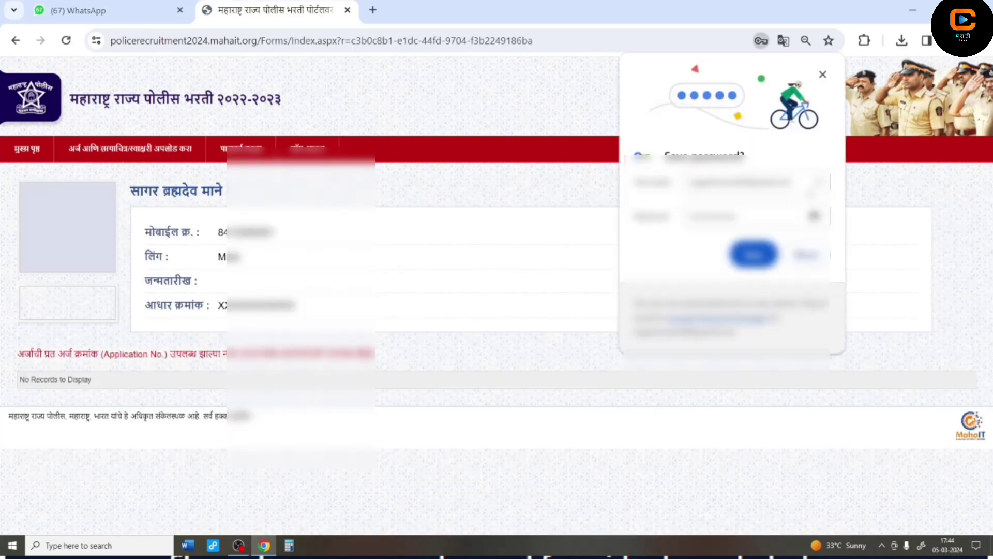
- Dismiss the save-password prompt and choose पदासाठी अर्ज करा from the upload menu
left_click(822, 74)
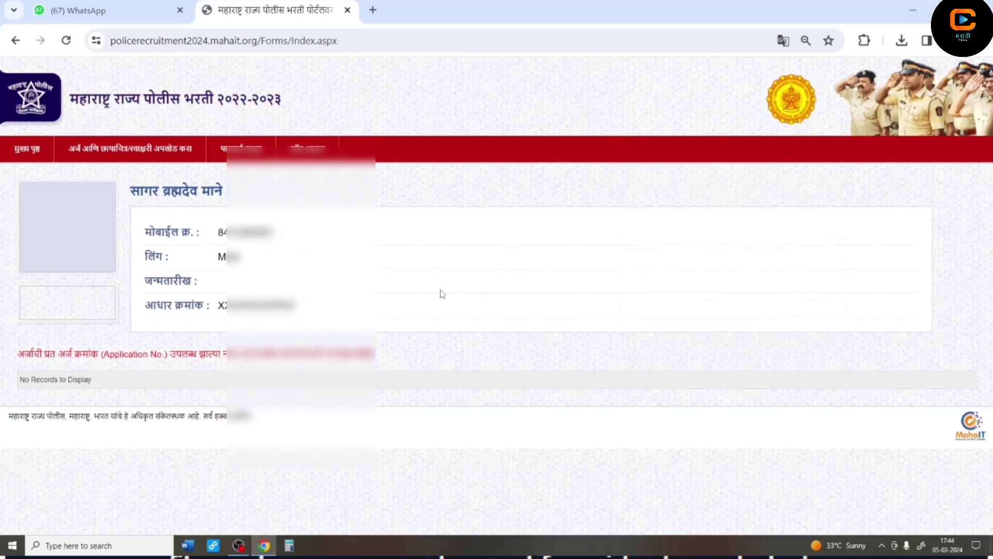
mouse_move(130, 150)
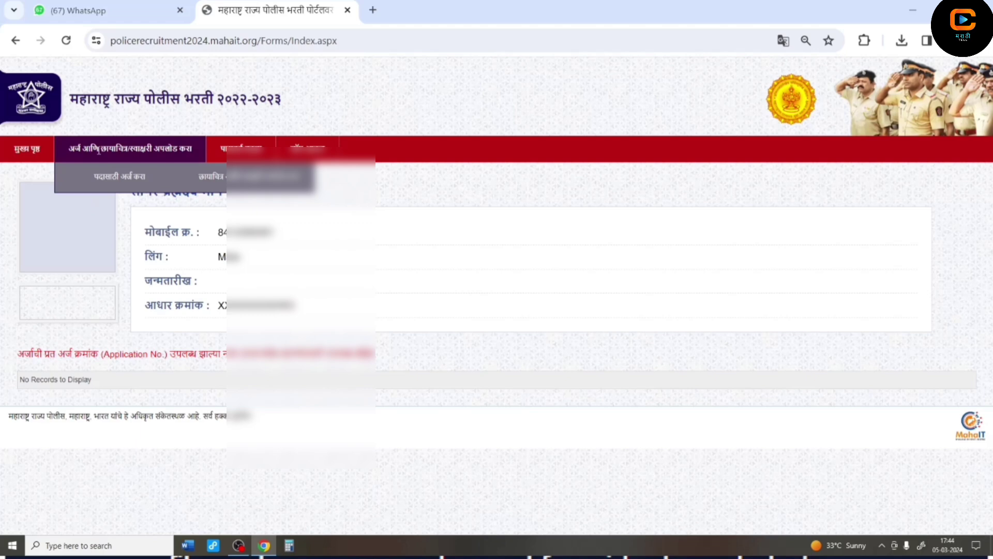
left_click(108, 181)
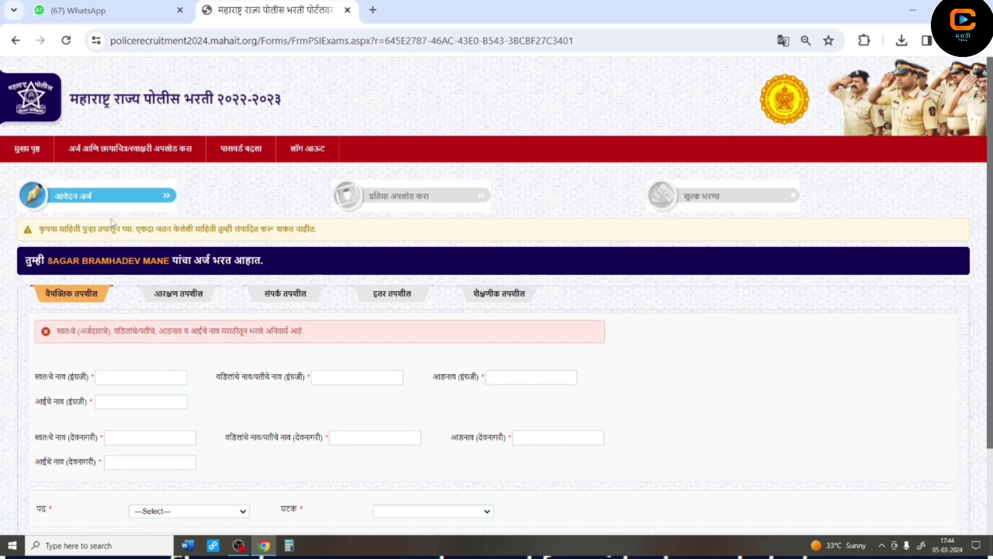
- Fill in the candidate's first, father's, surname and mother's names in English
scroll(146, 348, "down", 2)
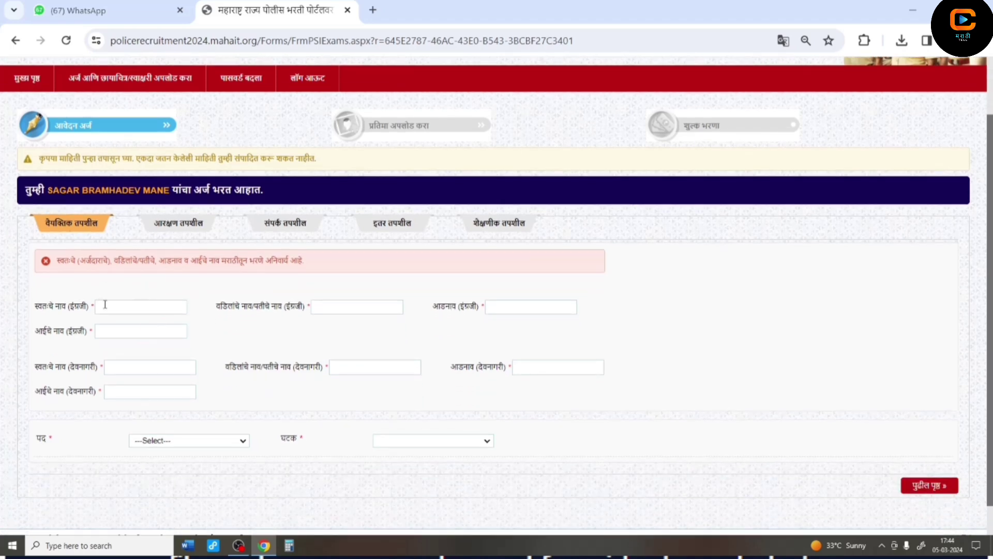
left_click(105, 304)
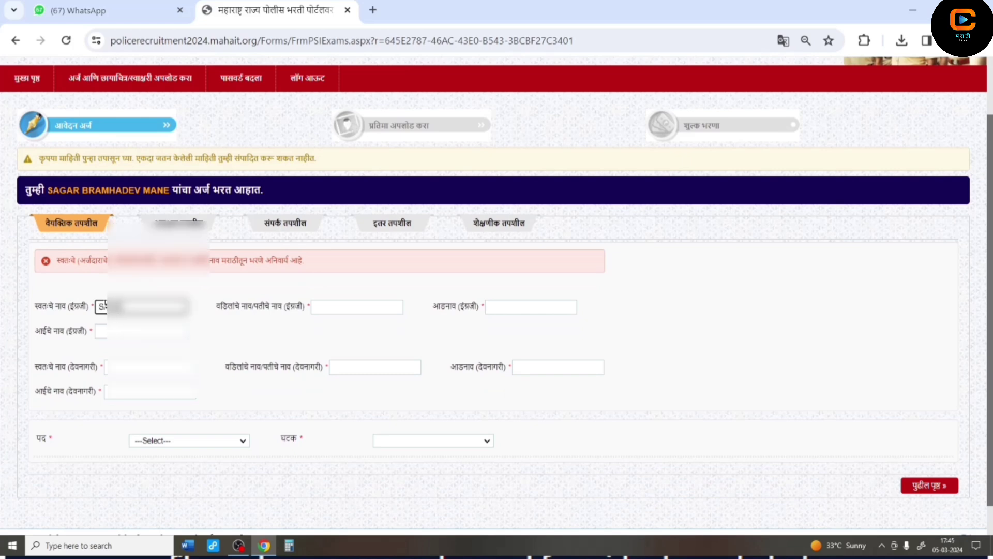
left_click(333, 311)
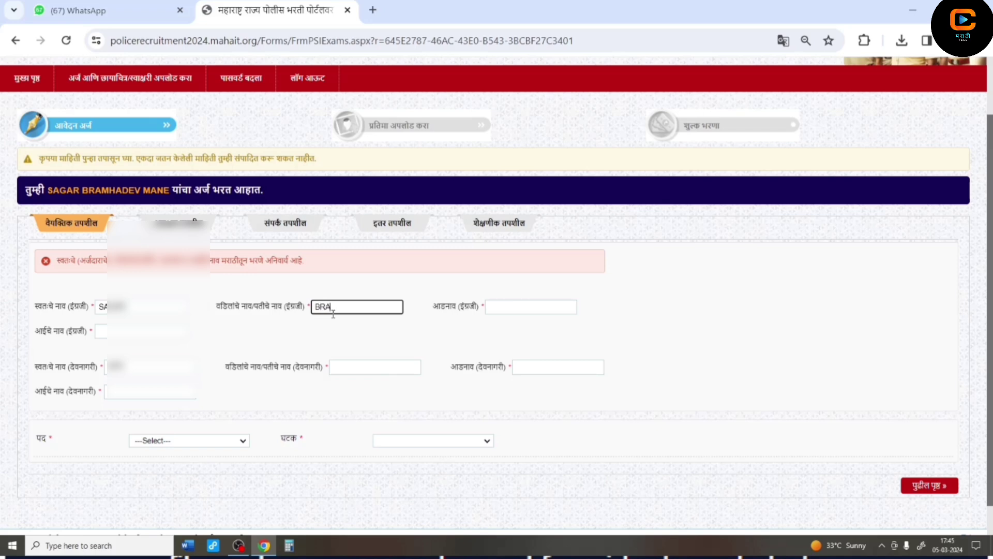
type("v")
left_click(517, 307)
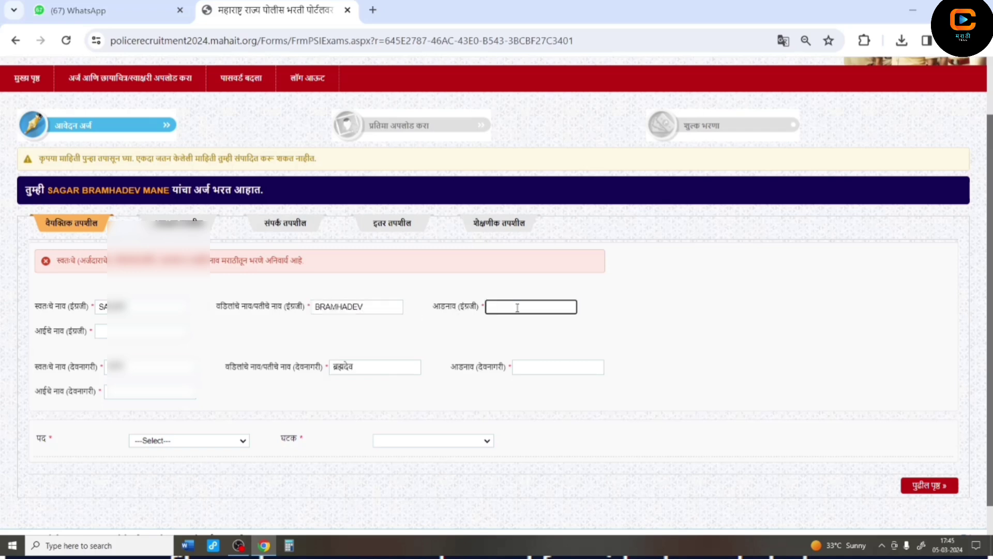
left_click(101, 331)
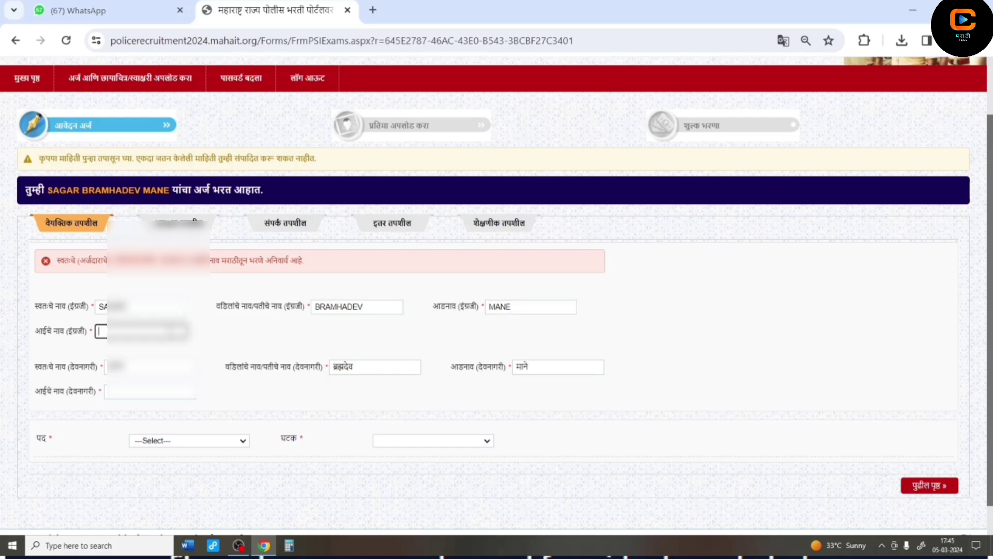
type("SU")
left_click(163, 392)
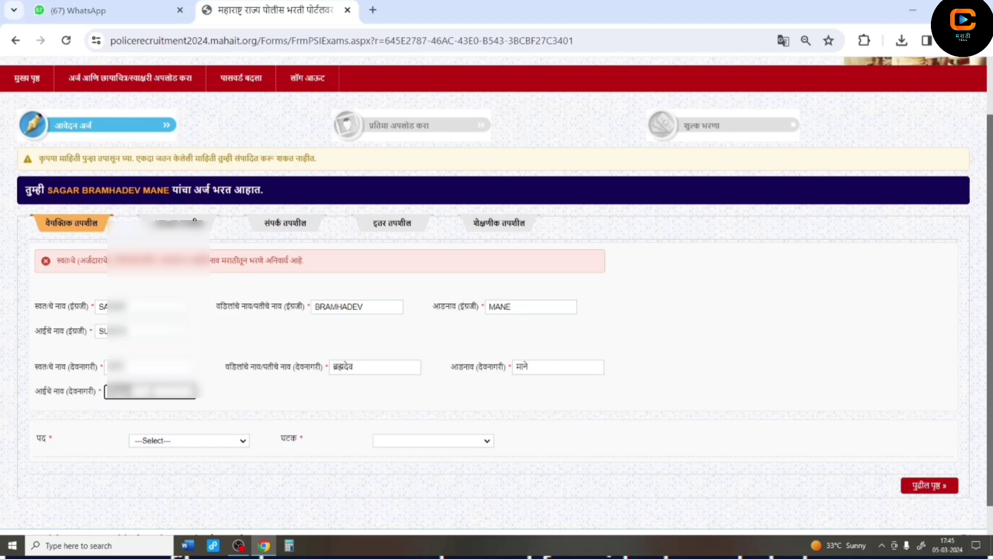
- Select post Police Constable and unit CP, Solapur City, then go to the next page
left_click(193, 443)
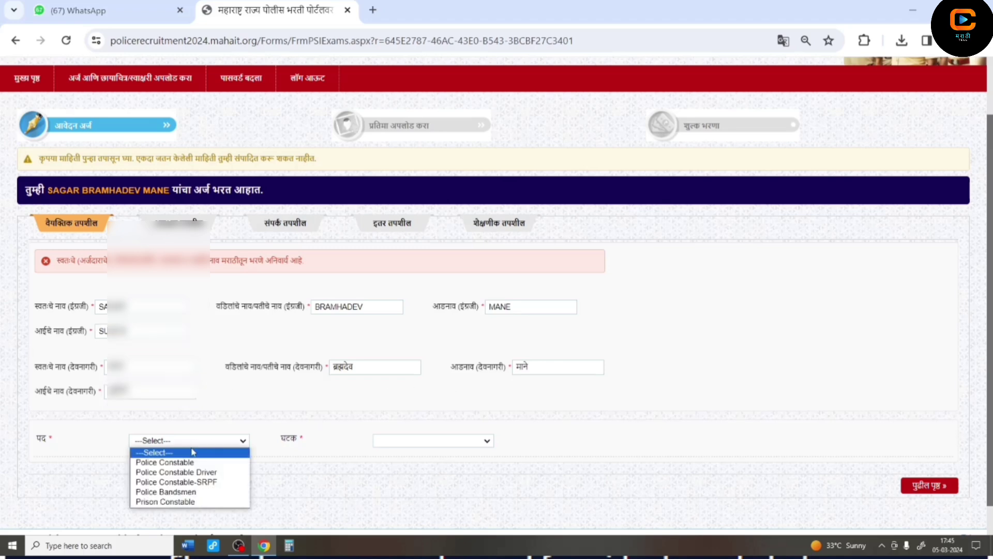
left_click(177, 462)
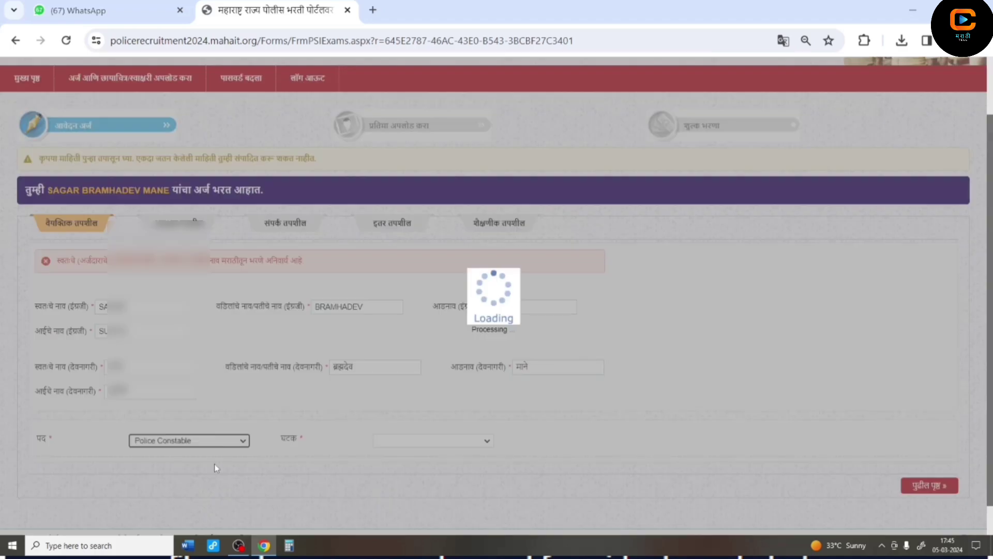
left_click(193, 442)
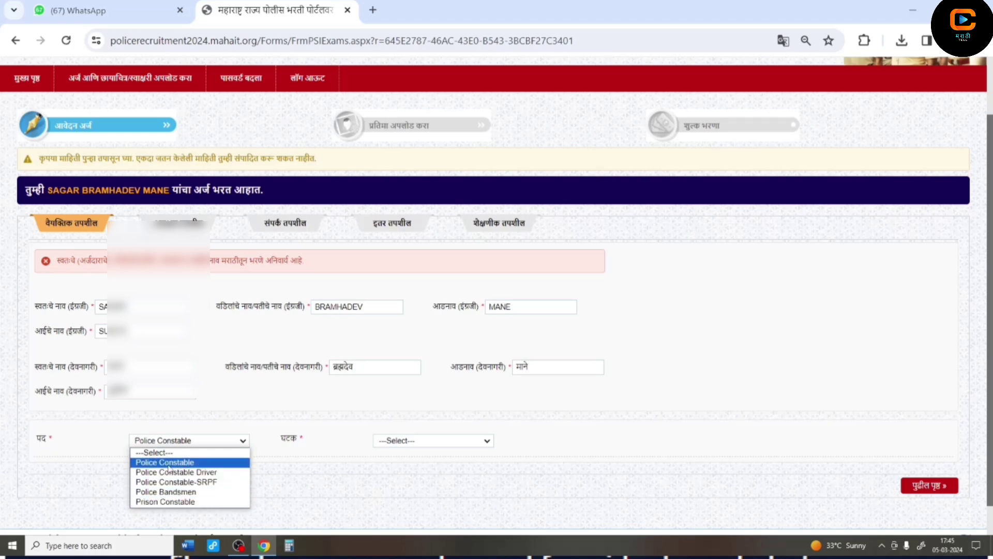
left_click(169, 465)
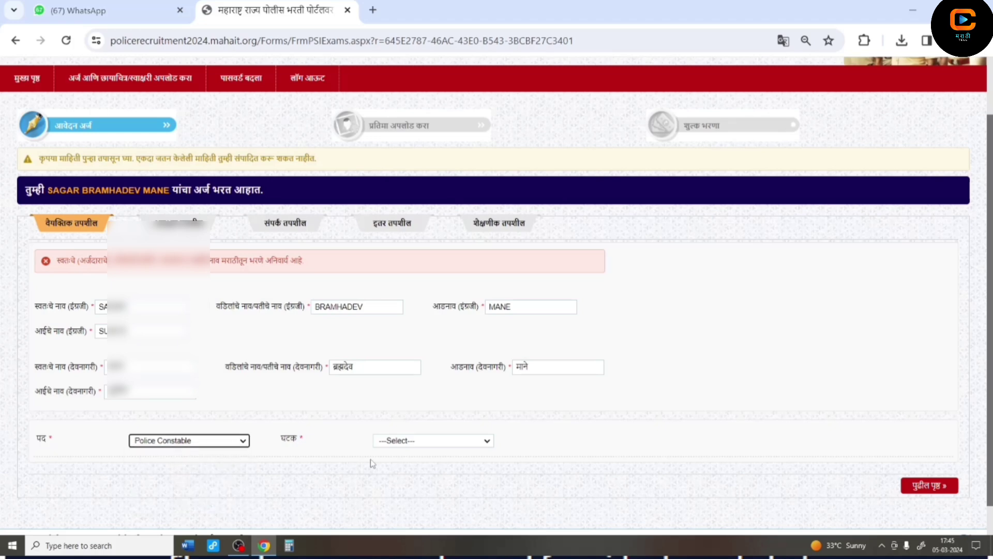
left_click(425, 444)
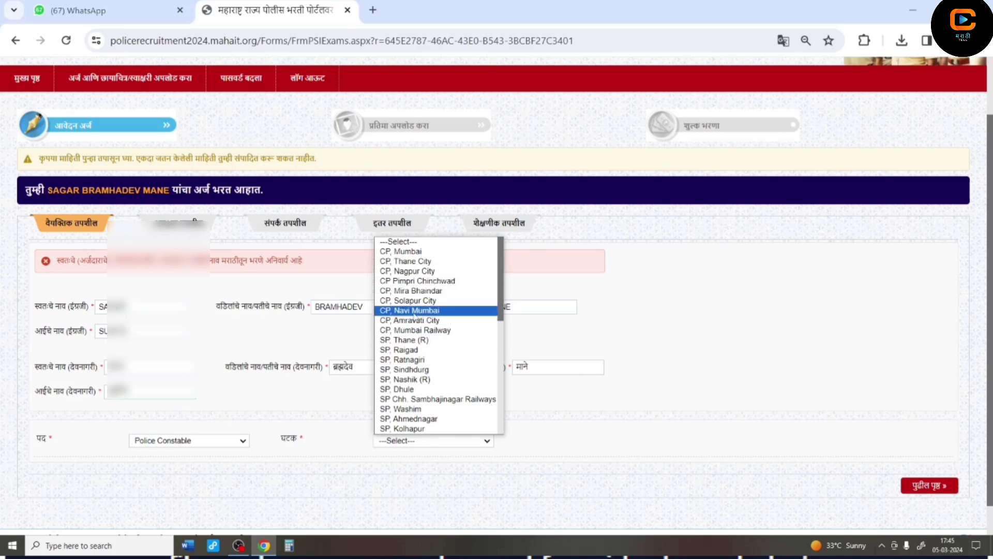
left_click(415, 304)
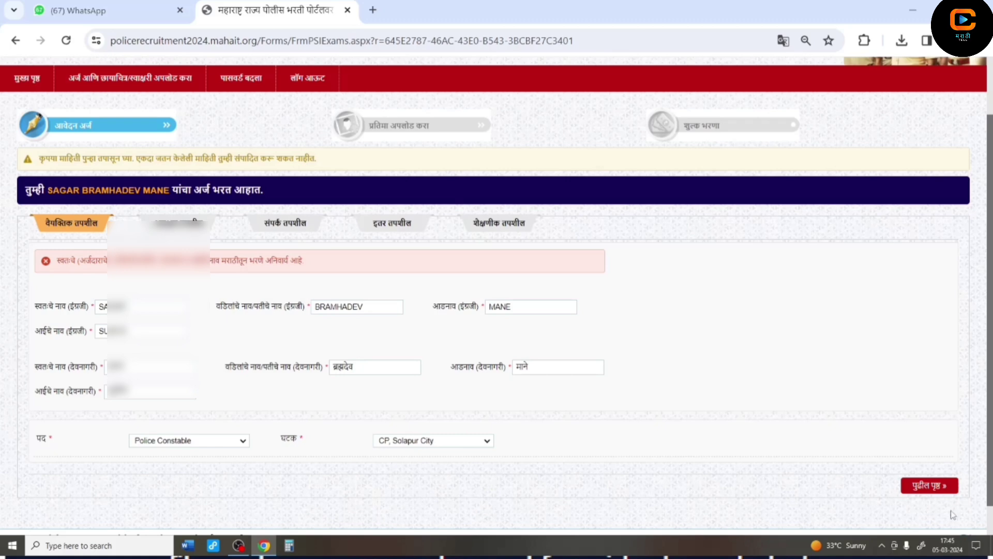
left_click(924, 486)
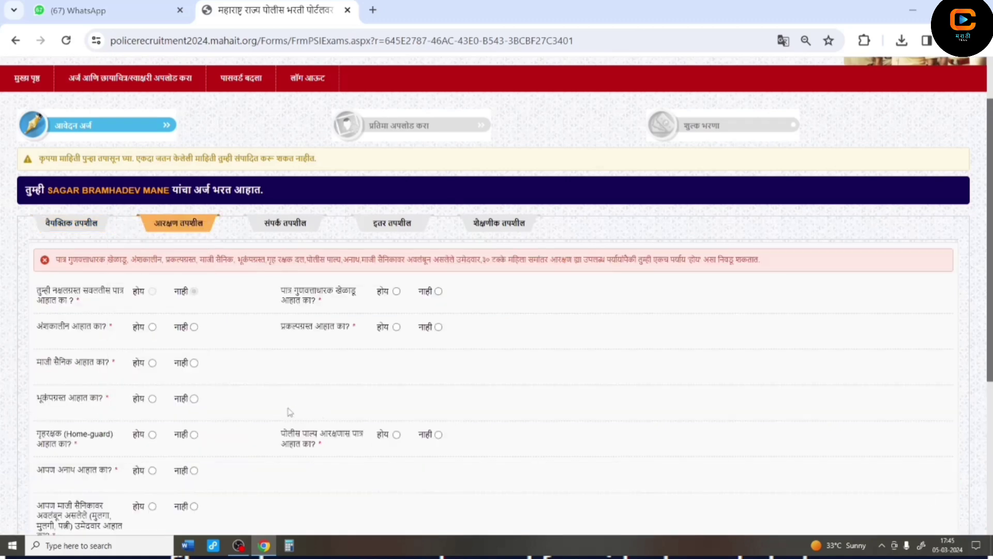
- Answer No to the part-time, ex-serviceman, earthquake, home-guard, orphan, dependant and project-affected questions
scroll(293, 409, "down", 1)
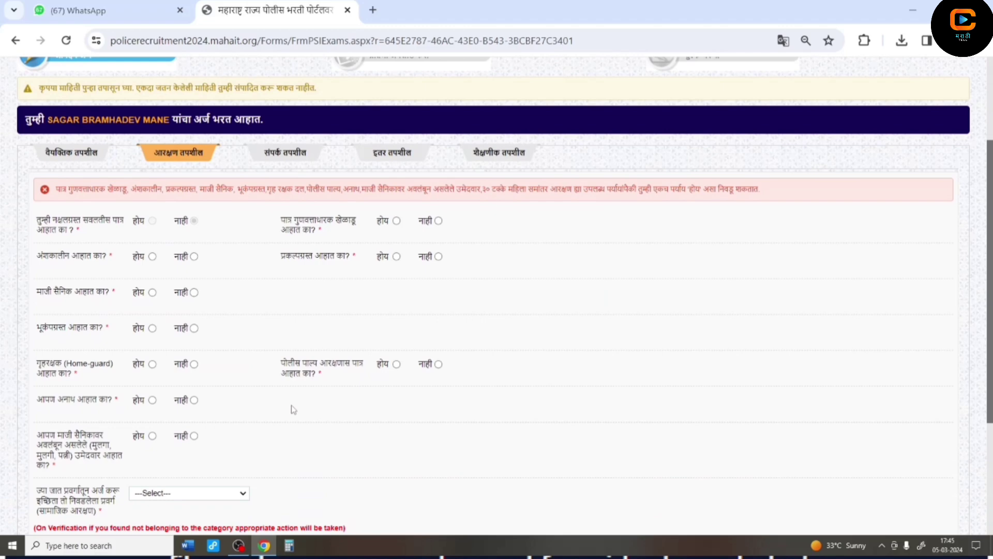
scroll(293, 410, "down", 1)
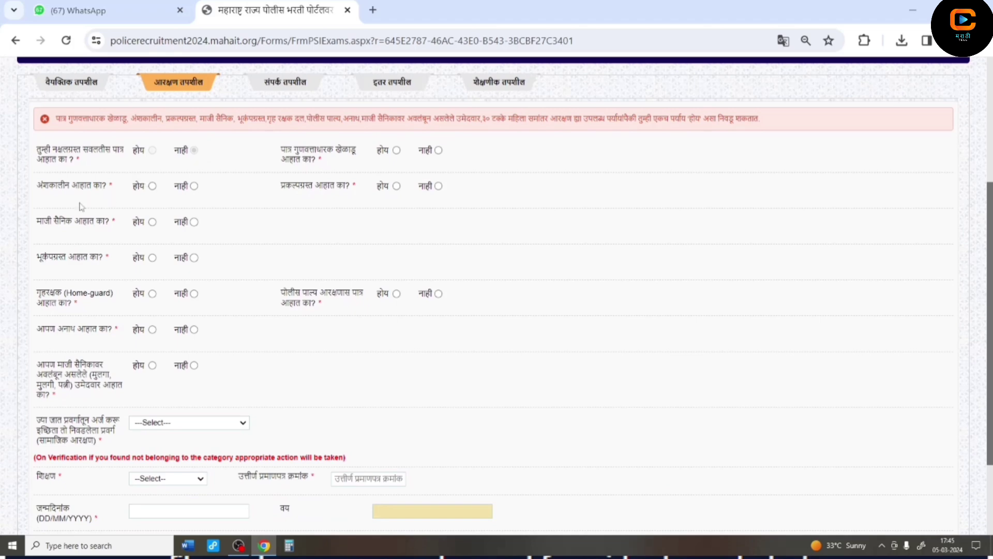
left_click(194, 186)
left_click(193, 222)
left_click(194, 258)
left_click(193, 295)
left_click(193, 330)
left_click(194, 365)
left_click(438, 186)
left_click(178, 426)
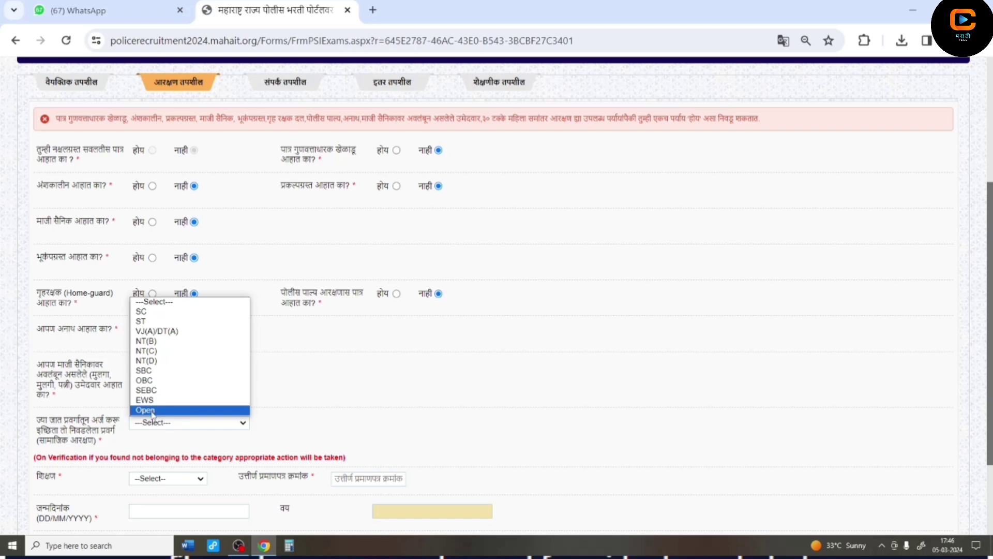
- Choose Open as the social category and HSC / 12th as the education level
left_click(153, 411)
scroll(153, 414, "down", 2)
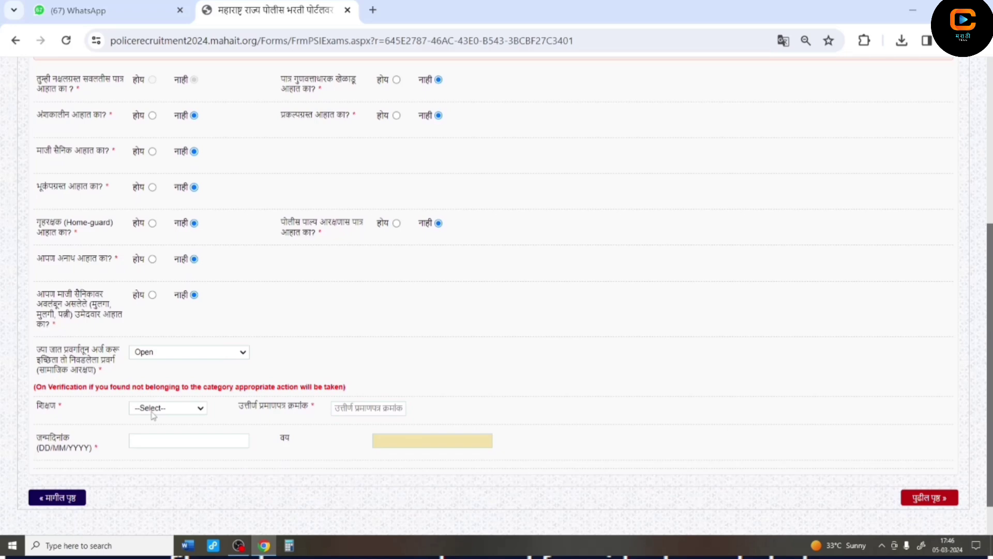
left_click(153, 414)
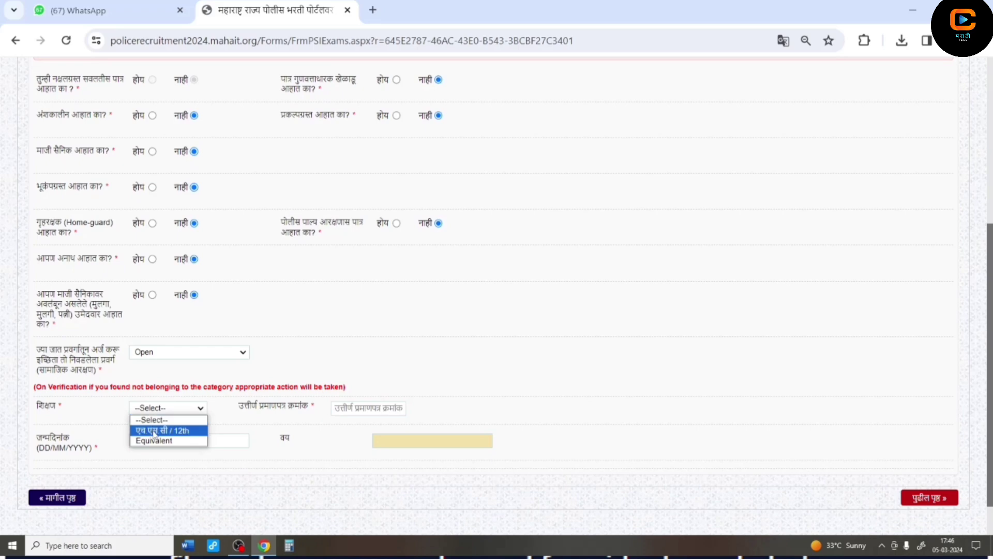
left_click(153, 431)
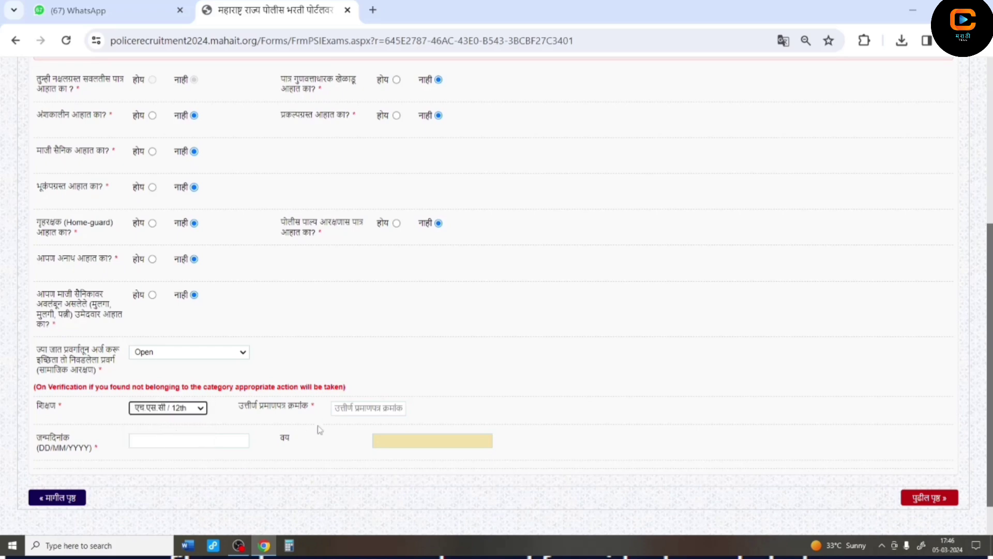
- Go to the certificate number field, then pick the date of birth from the calendar
left_click(339, 410)
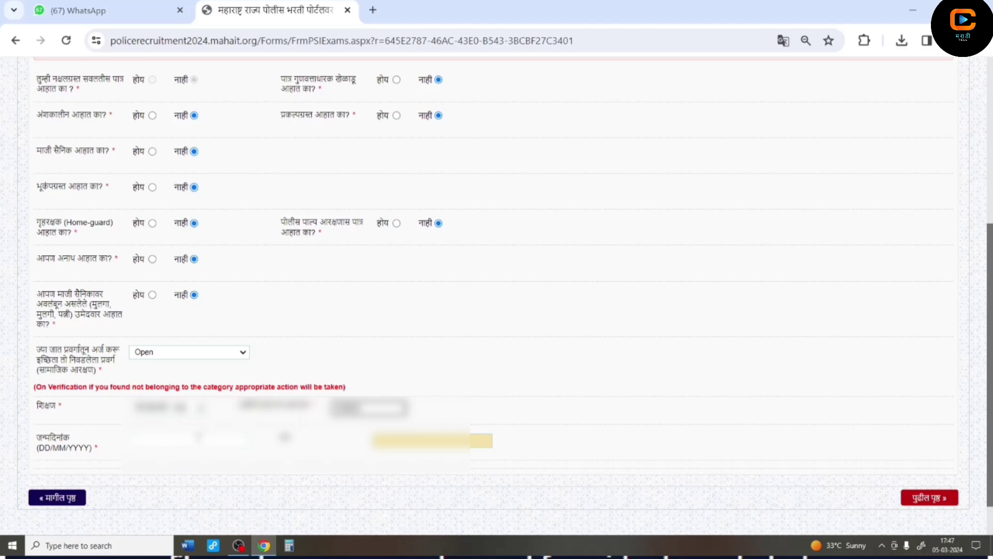
left_click(193, 443)
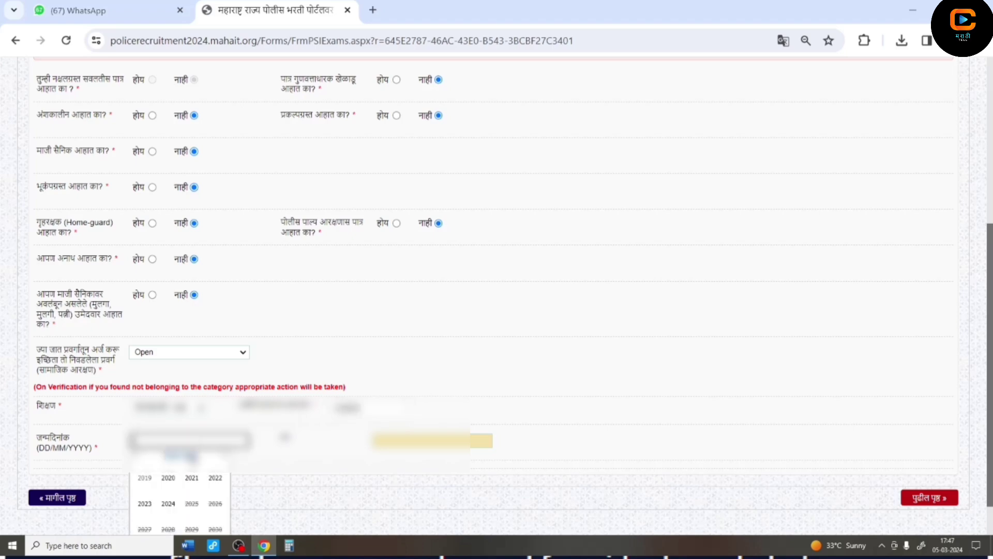
left_click(192, 477)
left_click(197, 481)
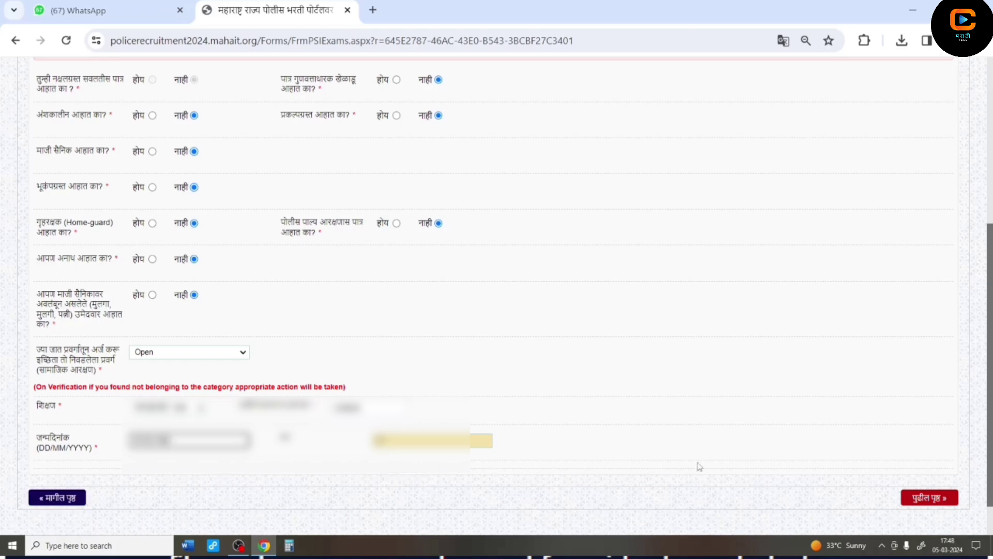
- Go to the contact details page and fill in the house, street and locality address lines
left_click(927, 501)
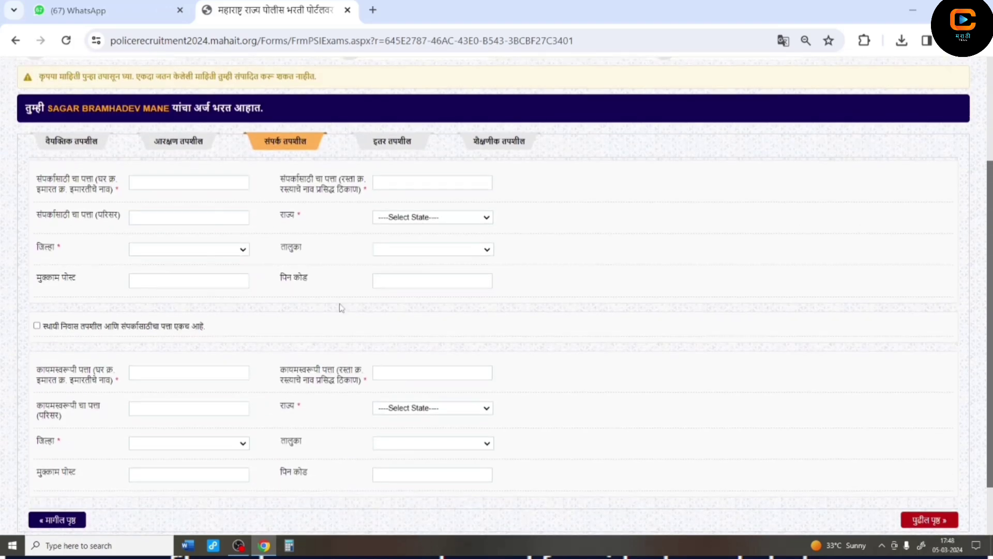
left_click(161, 187)
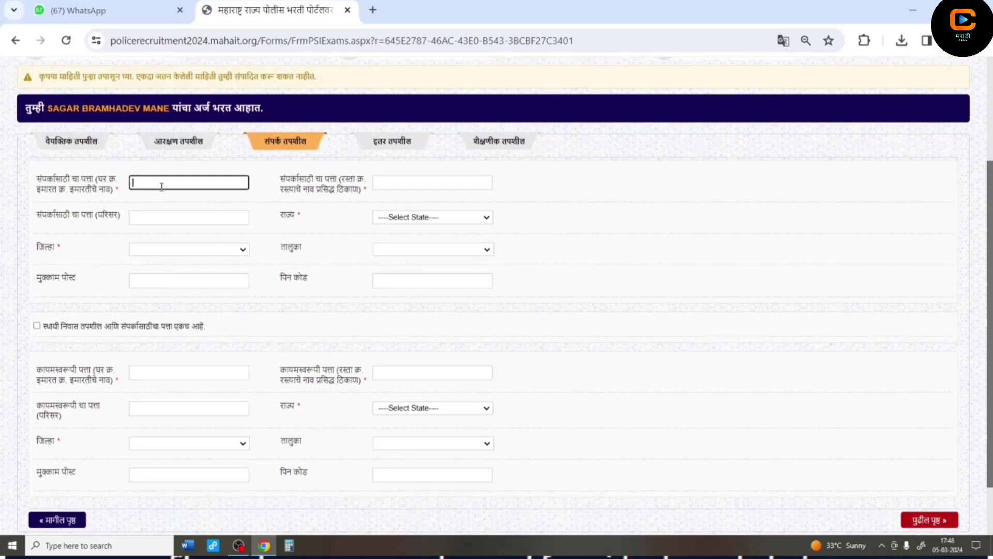
type("02")
key("Tab")
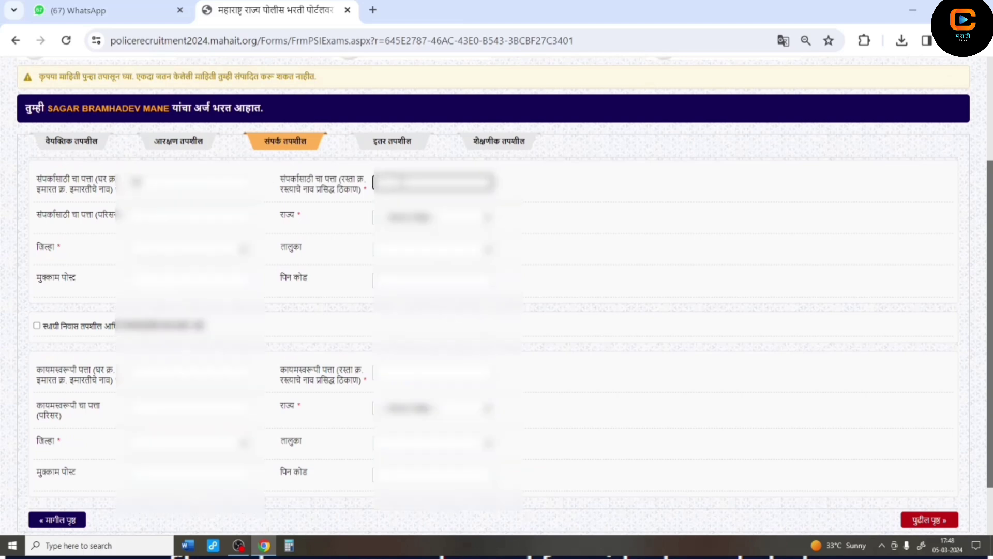
type("abcabc")
key("Tab")
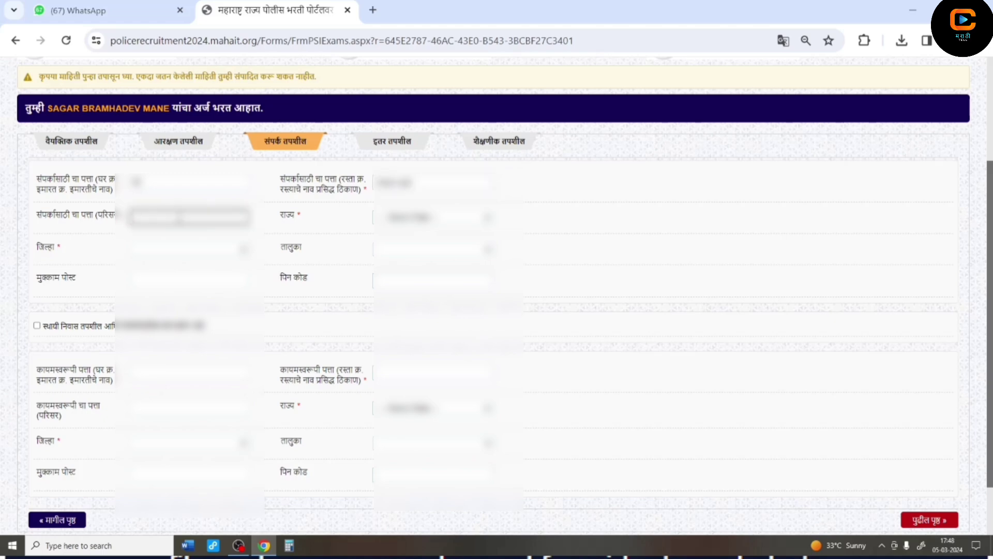
type("abcde")
- Choose the state, district and taluka for the contact address
left_click(375, 218)
left_click(409, 228)
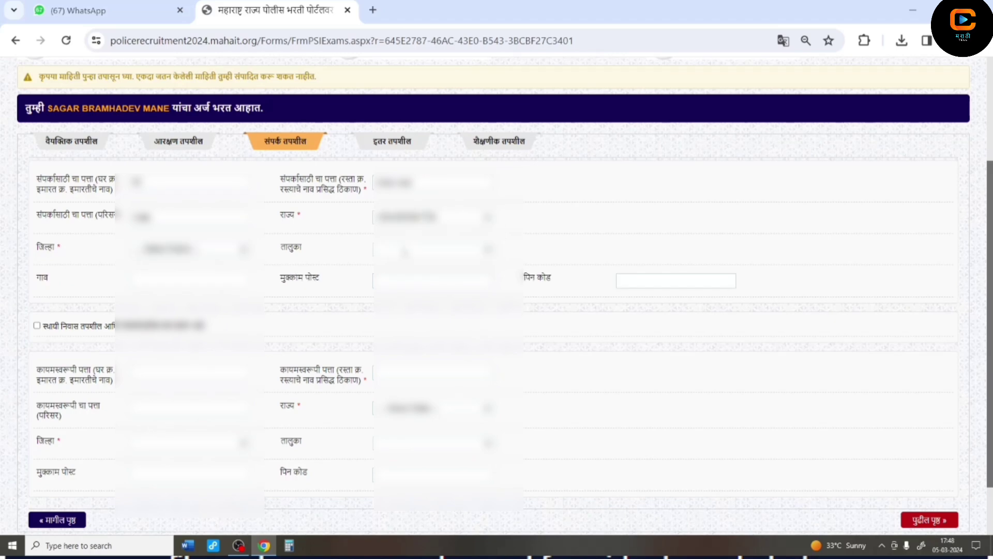
left_click(217, 250)
key("Down")
key("Down")
key("Down")
key("Down")
key("Down")
key("Down")
key("Down")
key("Down")
key("Down")
key("Down")
key("Down")
key("Down")
key("Down")
key("Down")
key("Down")
key("Down")
key("Down")
key("Down")
key("Down")
key("Down")
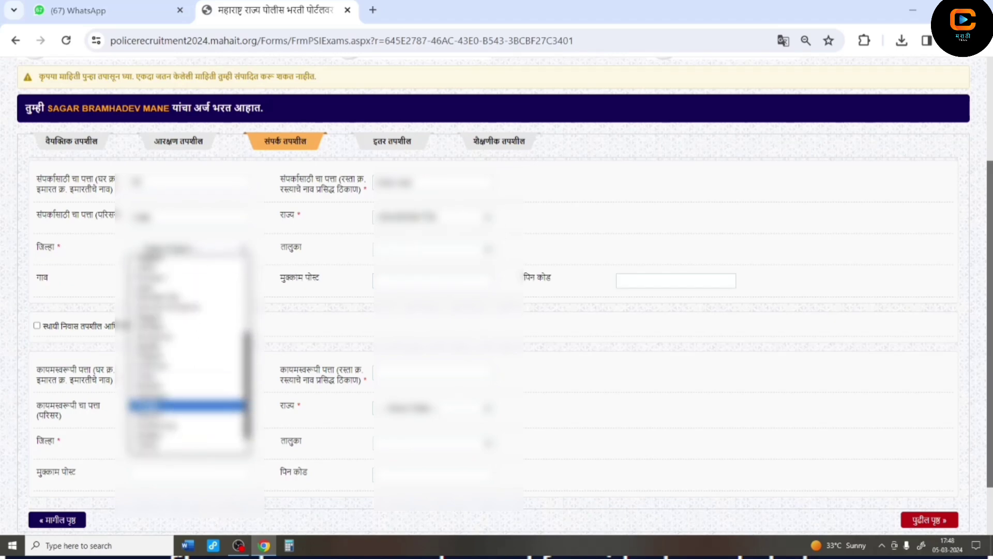
key("Return")
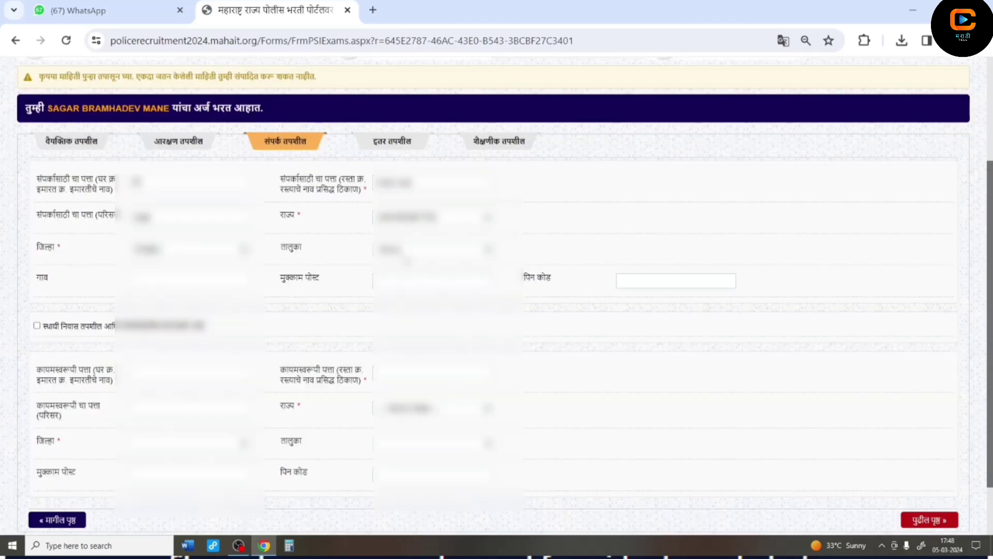
left_click(434, 249)
key("Down")
key("Down")
key("Down")
key("Down")
key("Down")
key("Down")
key("Down")
key("Down")
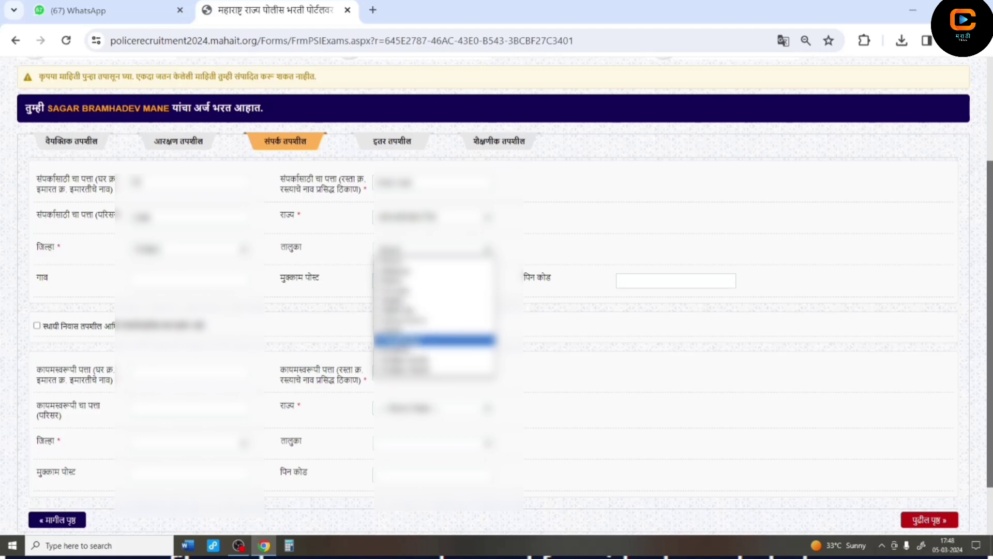
key("Return")
- Enter the village name and PIN code, and mark the permanent address as the same
left_click(207, 283)
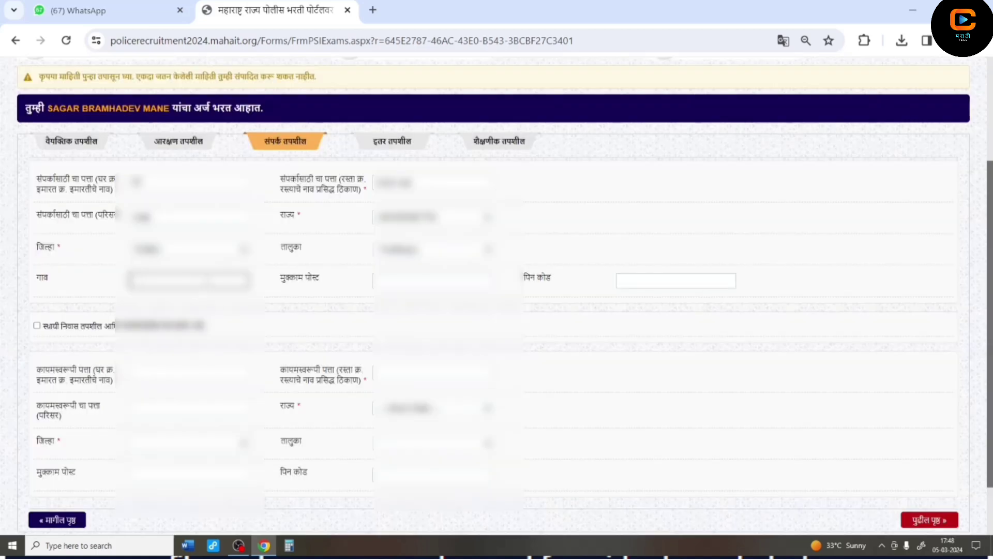
type("Ma")
left_click(434, 281)
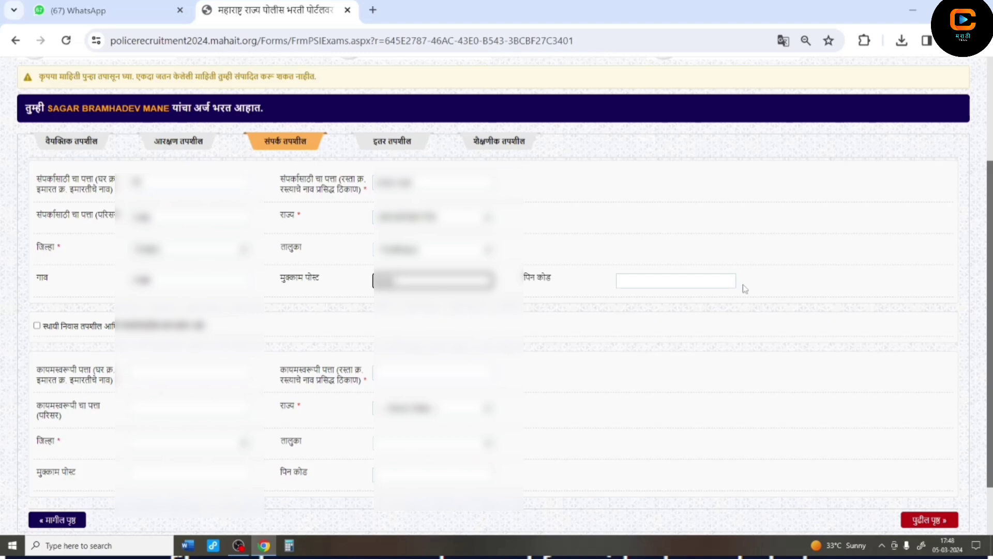
left_click(696, 282)
type("413304")
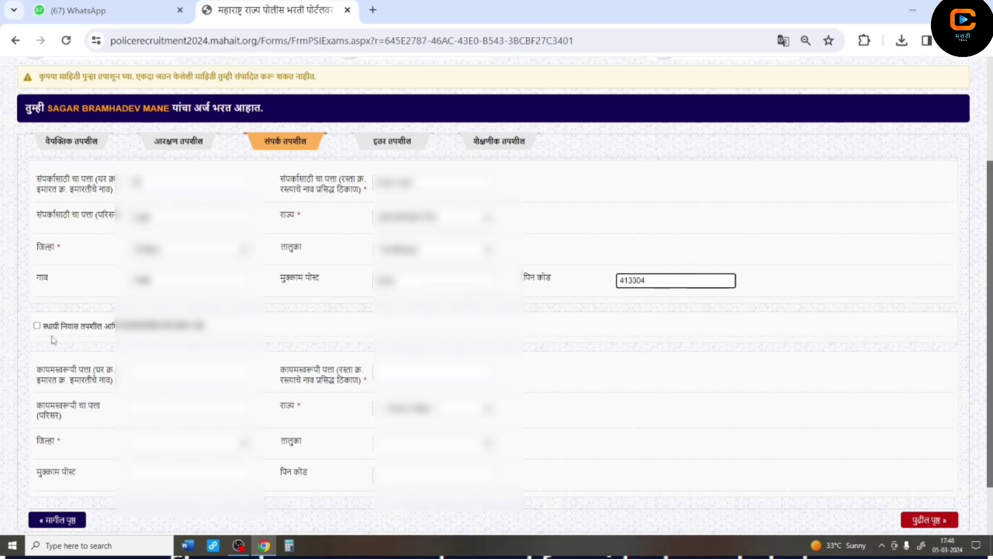
left_click(37, 325)
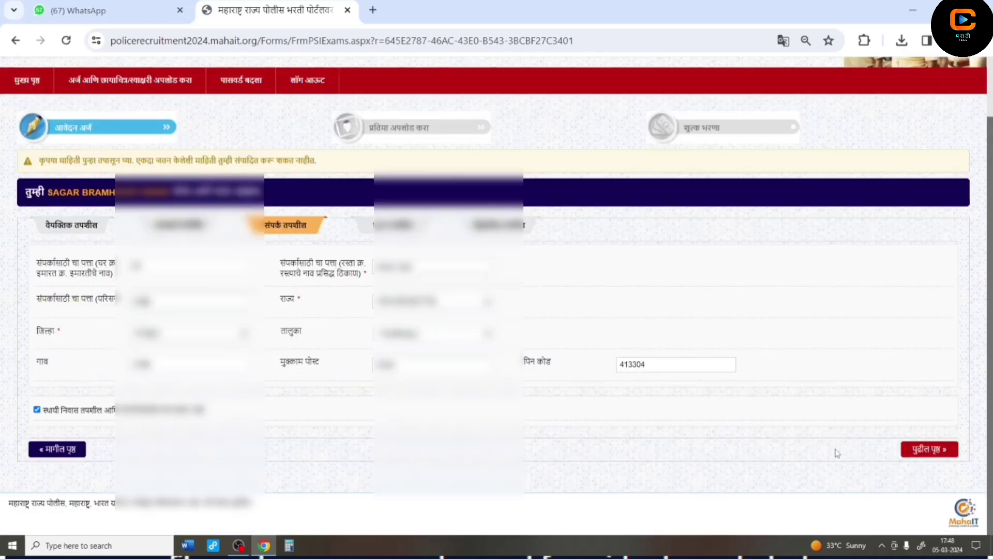
- On the other-details tab, choose Hindu as the religion and go to the caste and sub-caste fields
left_click(929, 449)
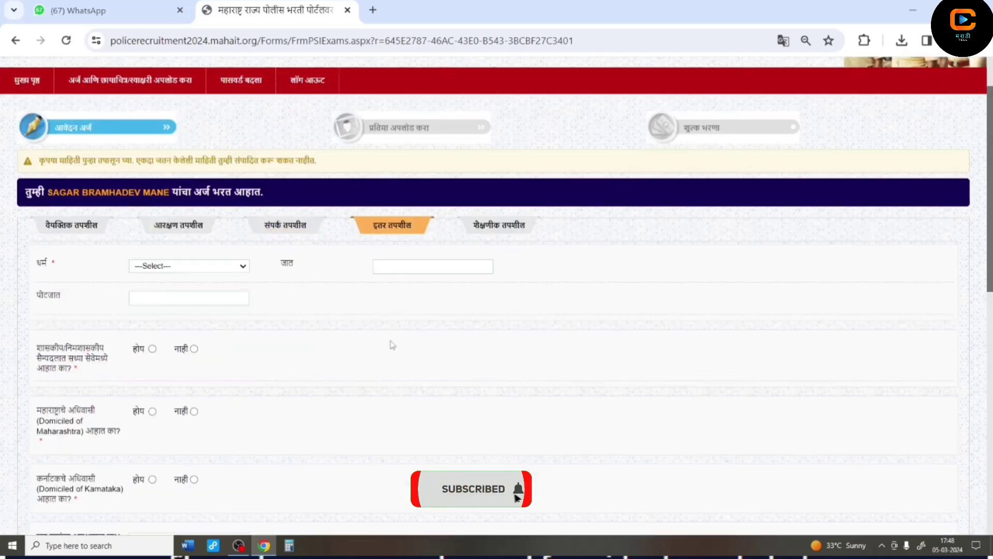
left_click(161, 264)
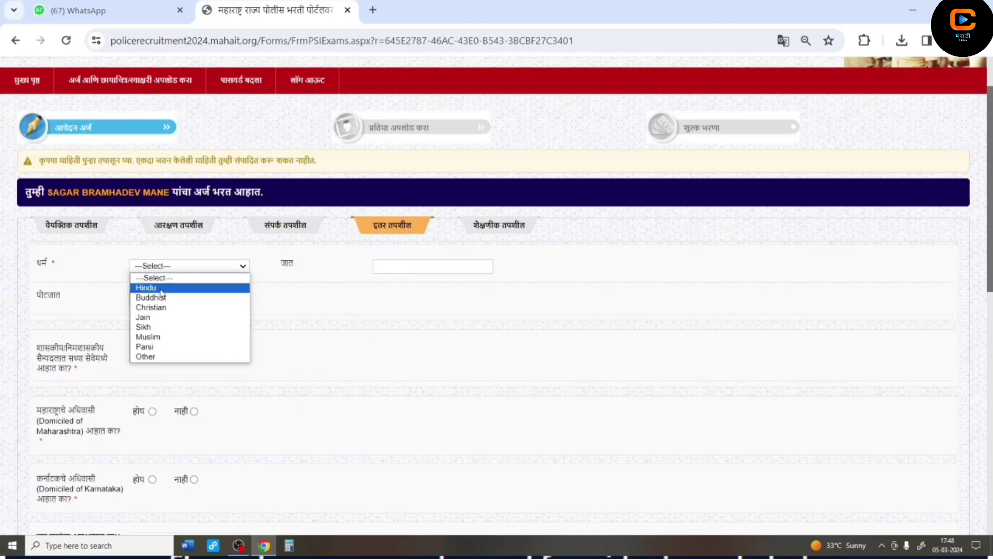
left_click(161, 289)
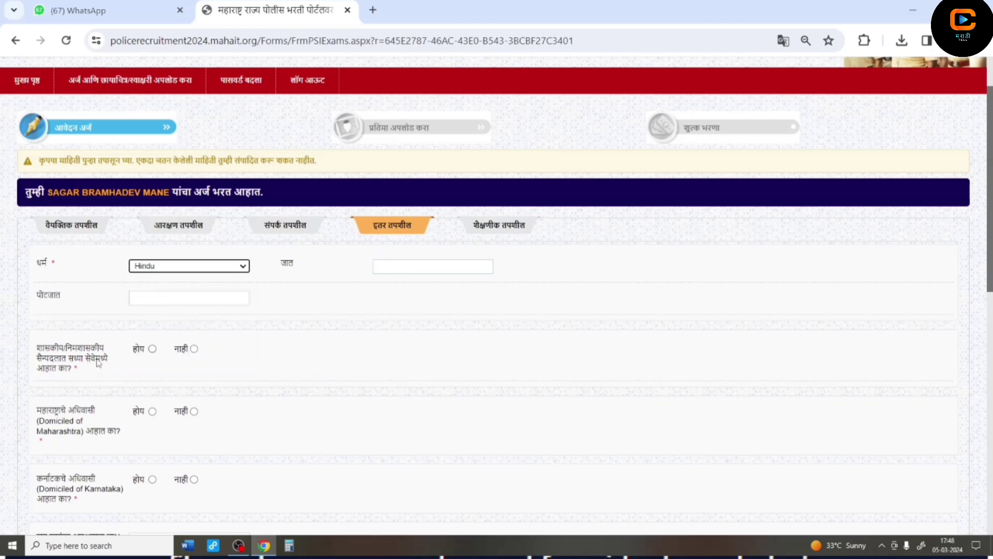
left_click(406, 270)
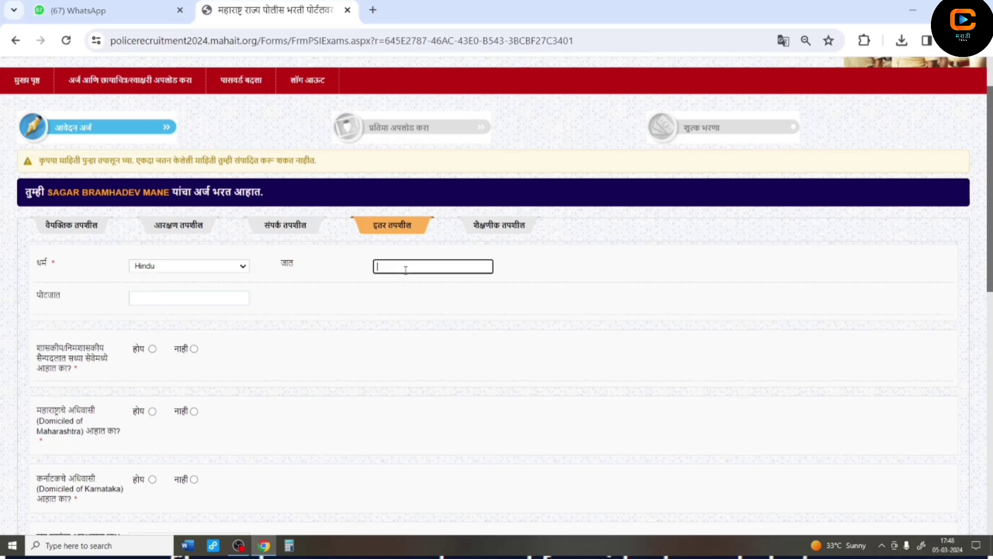
left_click(178, 296)
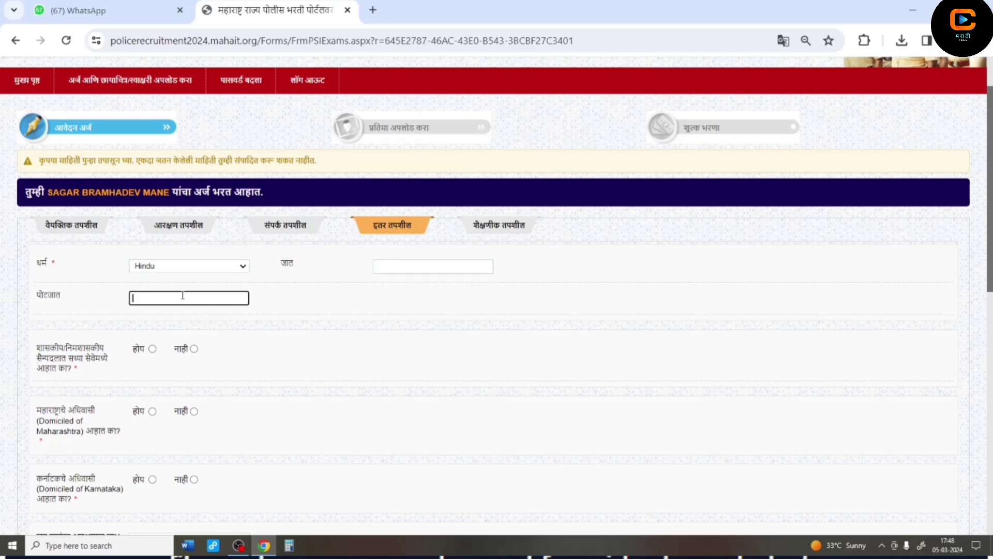
left_click(395, 263)
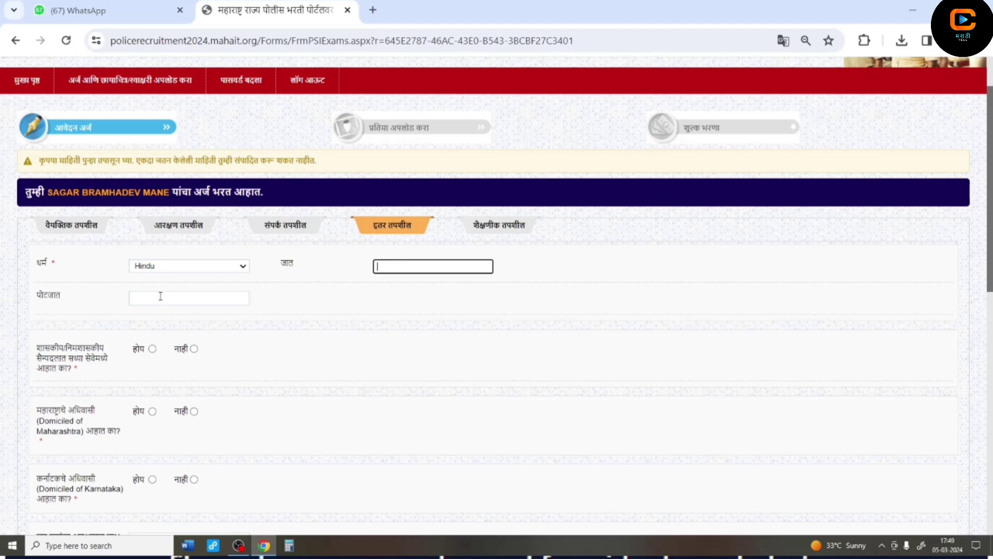
- Answer No to government service, Yes to Maharashtra domicile and No to Karnataka domicile, then fill in the certificate number
left_click(195, 355)
left_click(195, 351)
scroll(196, 356, "down", 1)
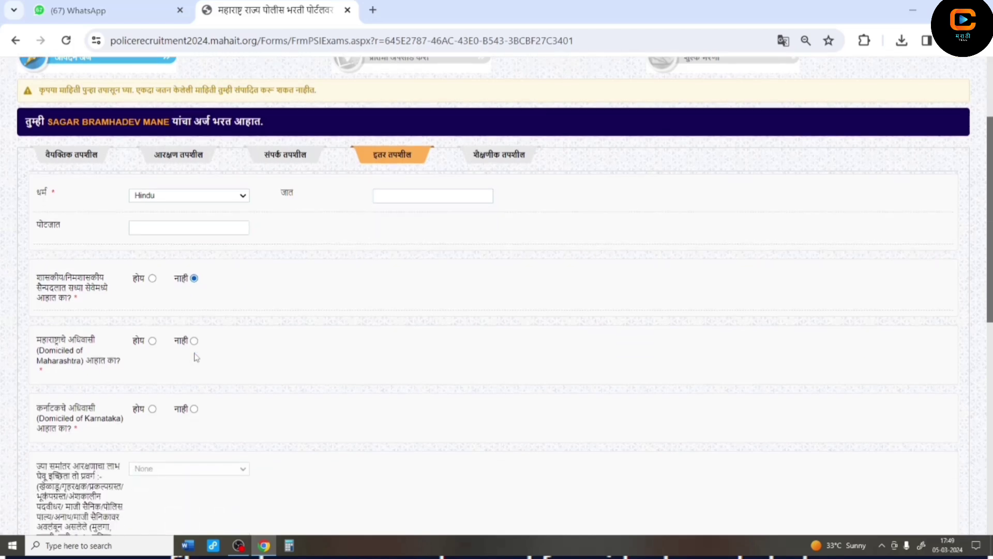
left_click(152, 342)
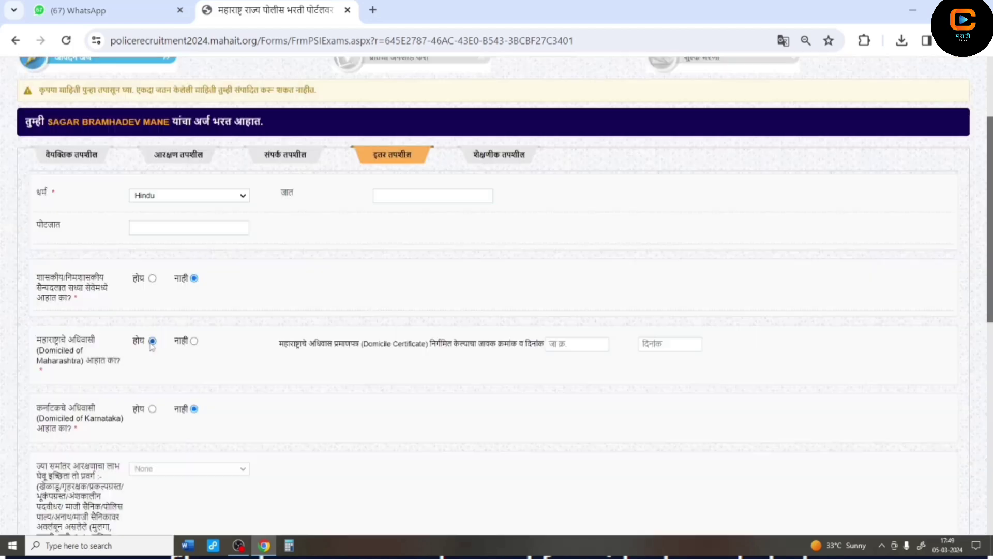
left_click(193, 409)
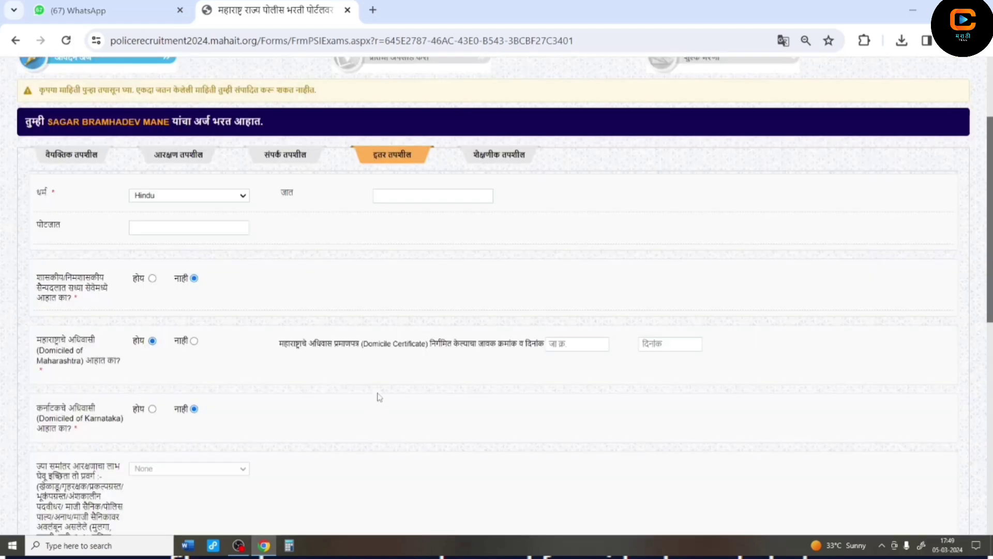
left_click(583, 345)
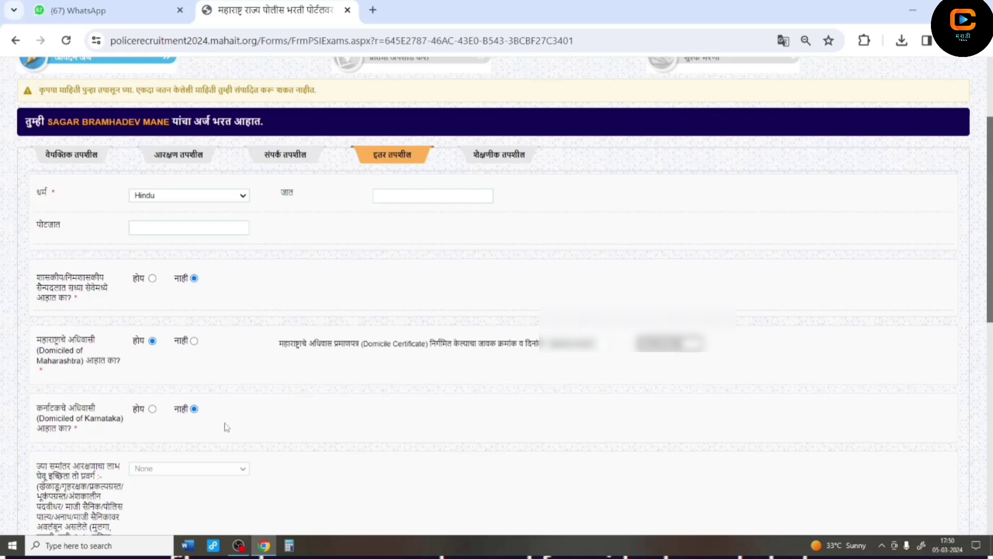
- Answer No to the non-creamy-layer question and Yes to the driving-licence question
scroll(226, 427, "down", 1)
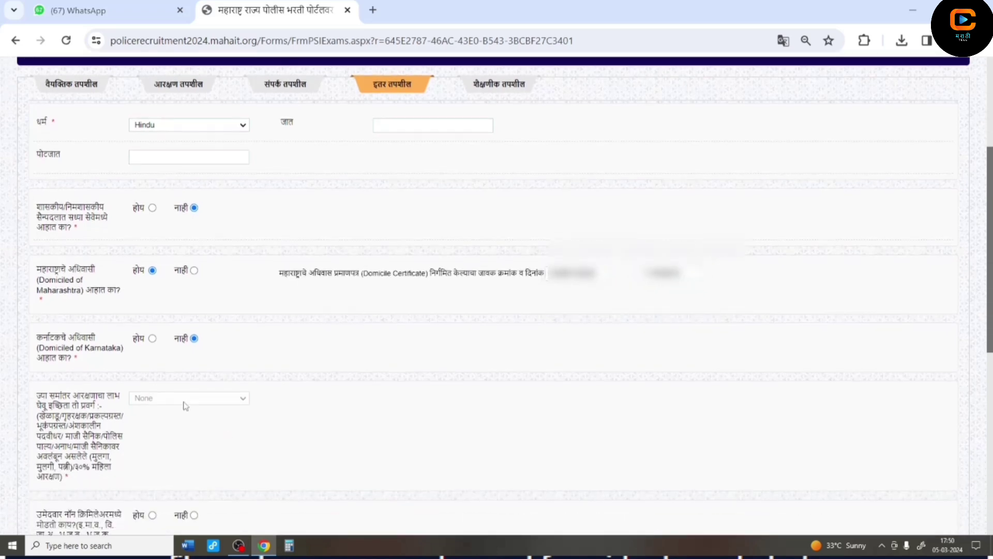
scroll(185, 405, "down", 1)
scroll(184, 406, "down", 1)
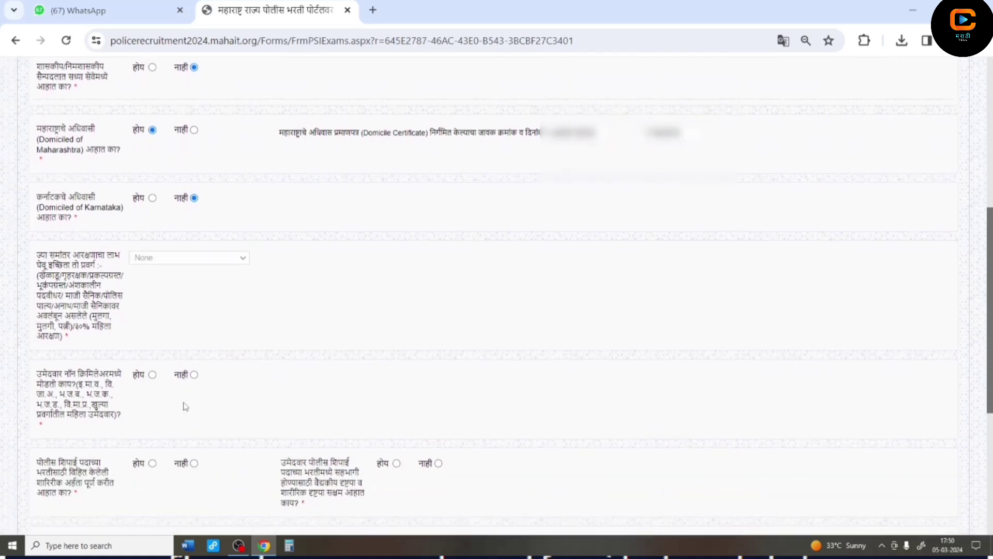
scroll(185, 405, "down", 1)
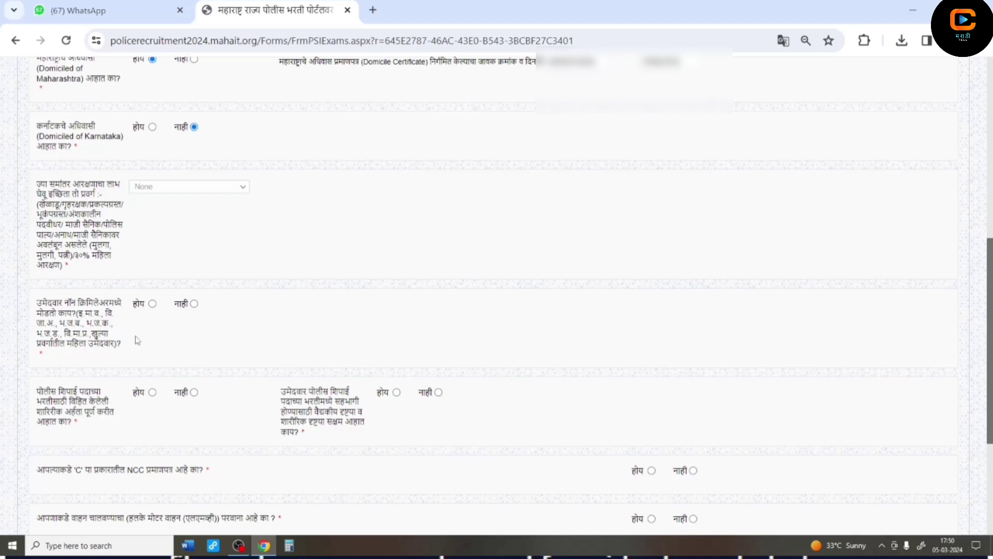
left_click(193, 305)
scroll(387, 426, "down", 2)
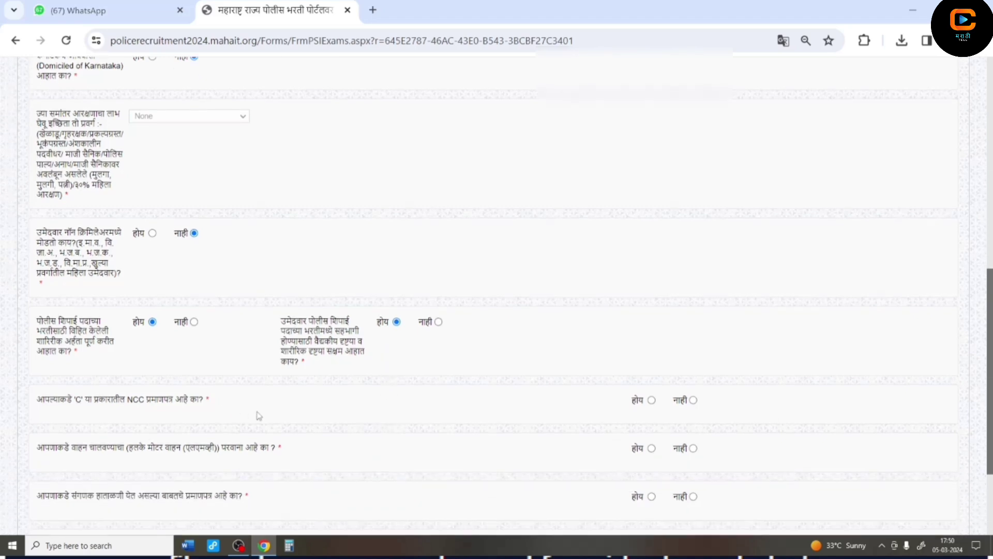
scroll(258, 415, "down", 1)
scroll(259, 415, "down", 1)
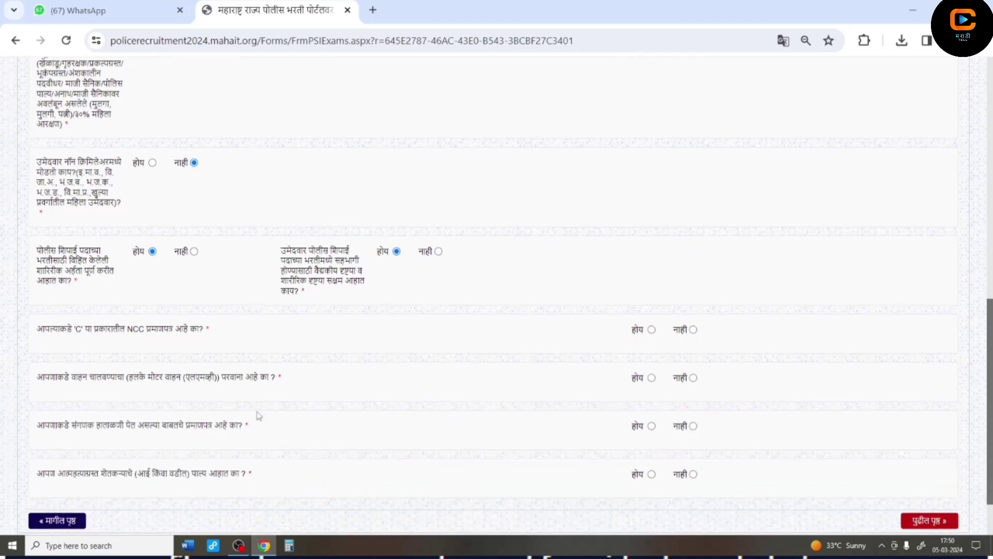
scroll(259, 415, "down", 1)
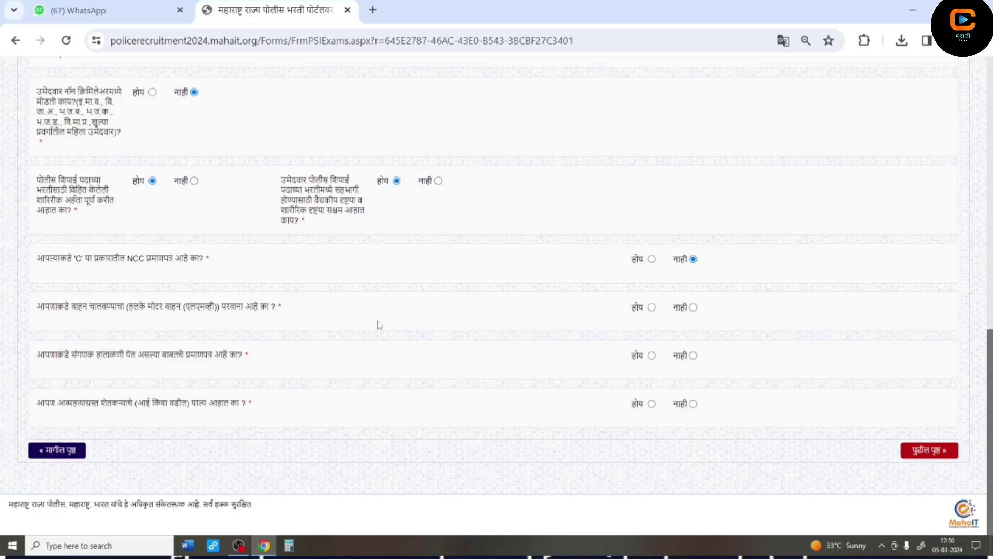
left_click(651, 309)
- Move on to the educational details page and open the अर्हता qualification list
left_click(929, 451)
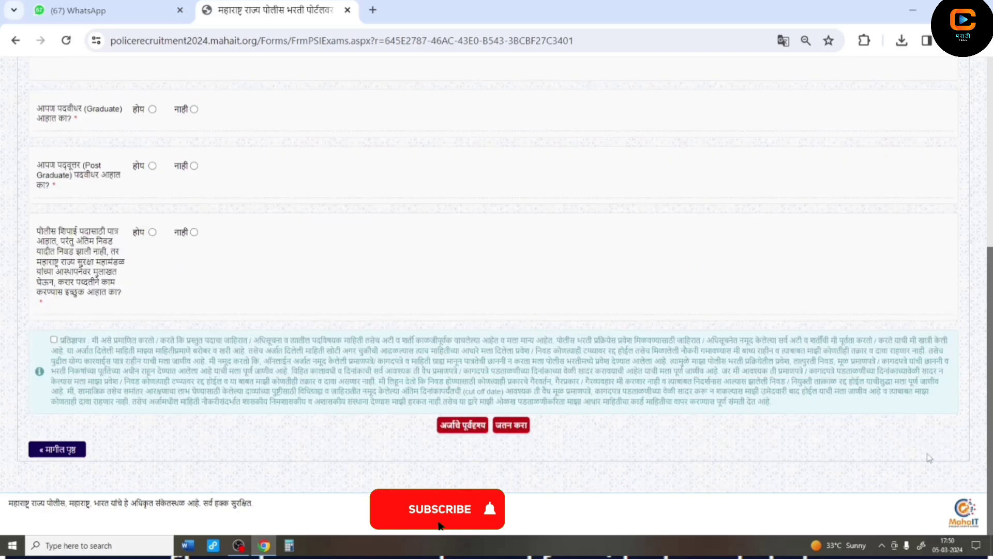
scroll(222, 282, "up", 3)
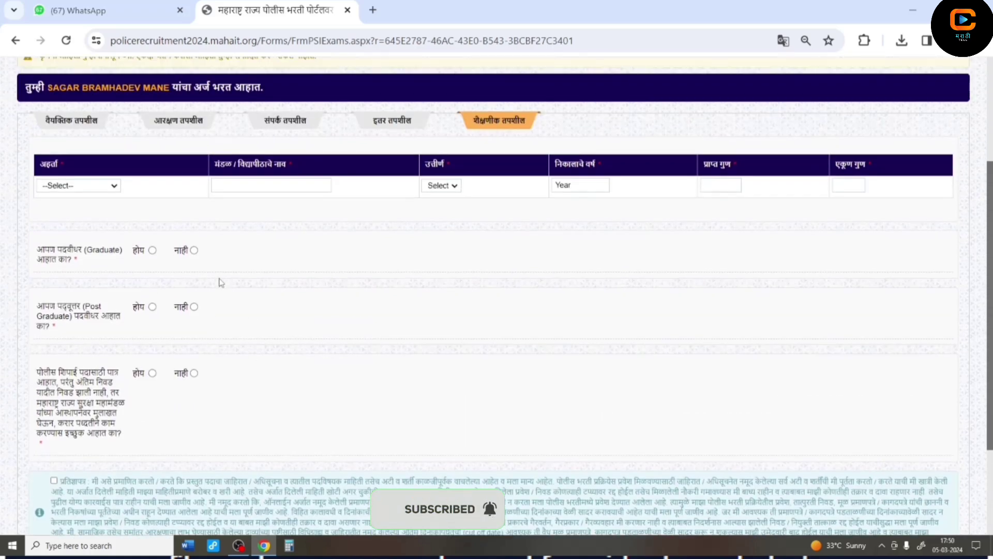
left_click(76, 186)
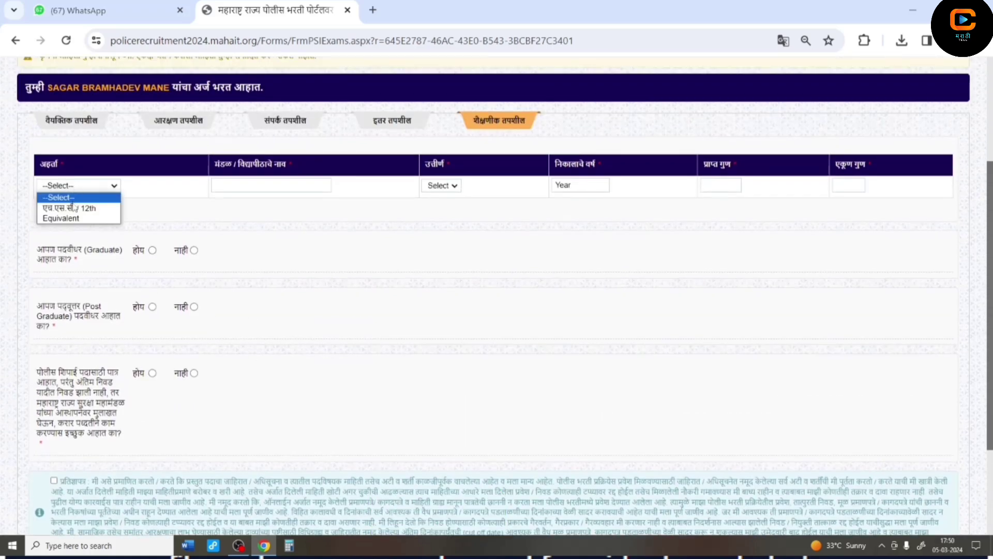
- Fill the qualification row: 12th, Pune board, Pass, year 2012, 481 of 650 marks
left_click(75, 208)
left_click(254, 187)
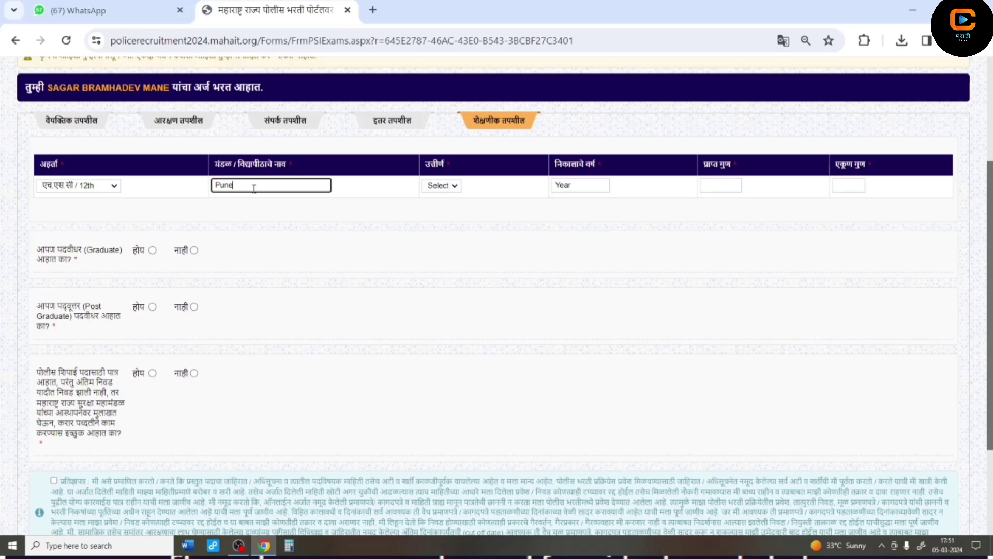
left_click(437, 188)
left_click(436, 207)
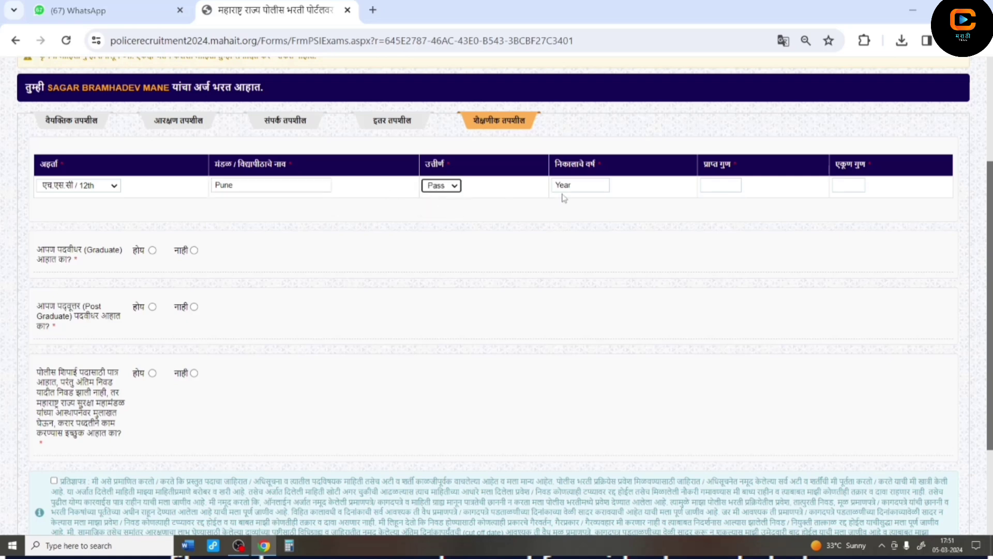
left_click(574, 183)
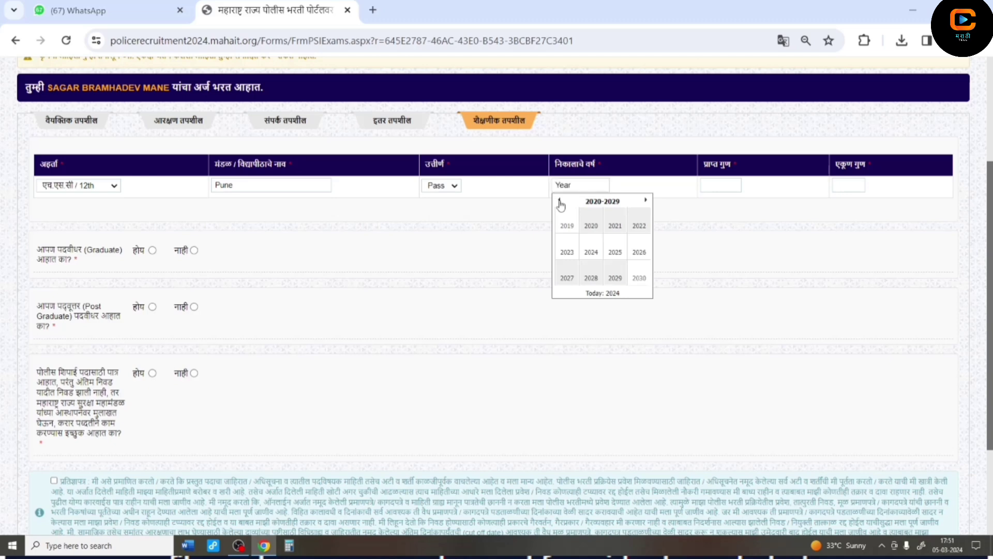
left_click(560, 201)
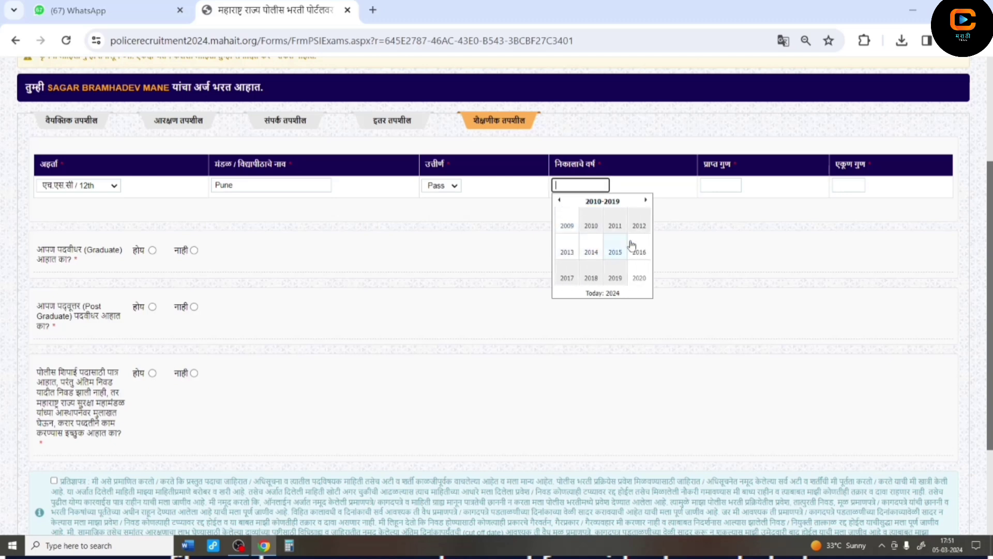
left_click(640, 226)
left_click(712, 185)
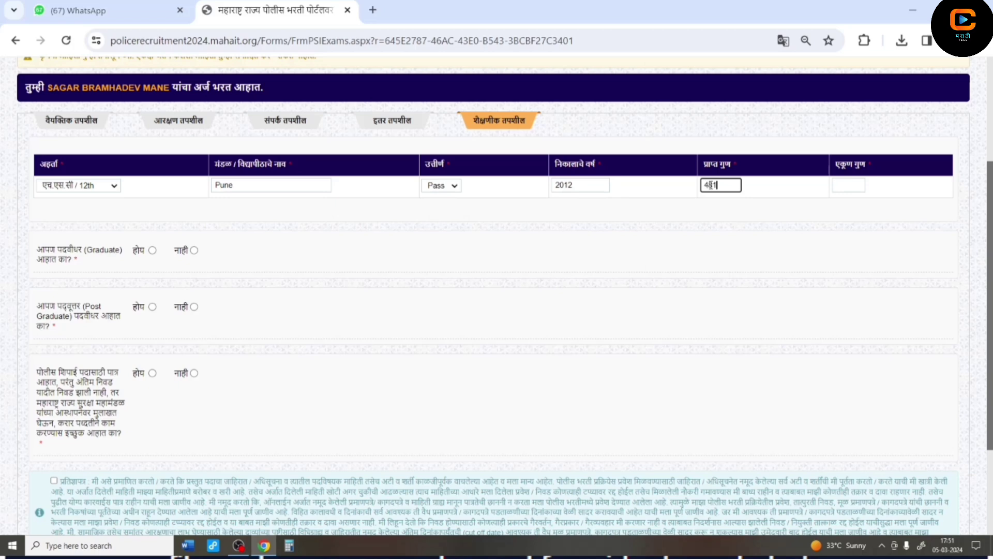
left_click(836, 185)
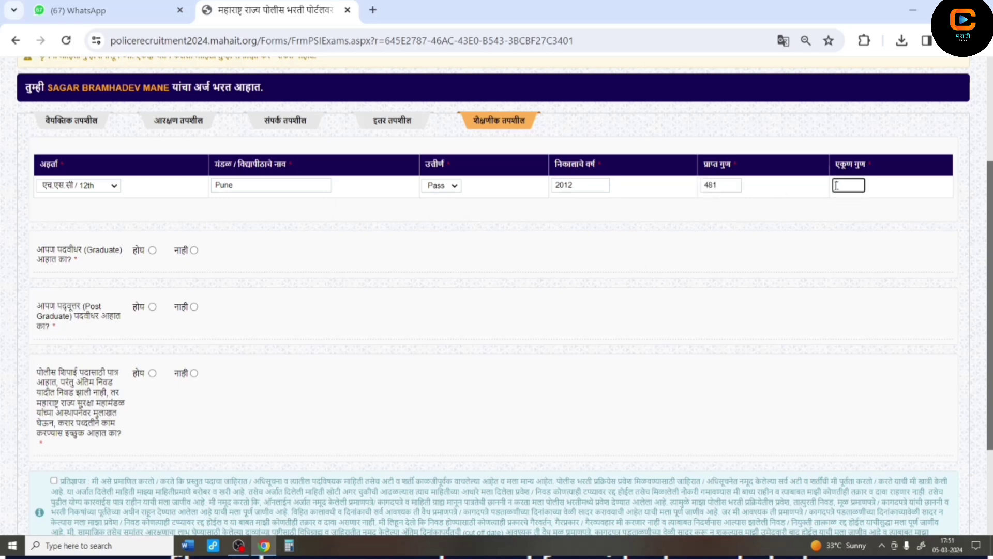
type("650")
left_click(829, 202)
- Mark graduate Yes with branch B.A, post graduate No, and contract-work question Yes
left_click(152, 251)
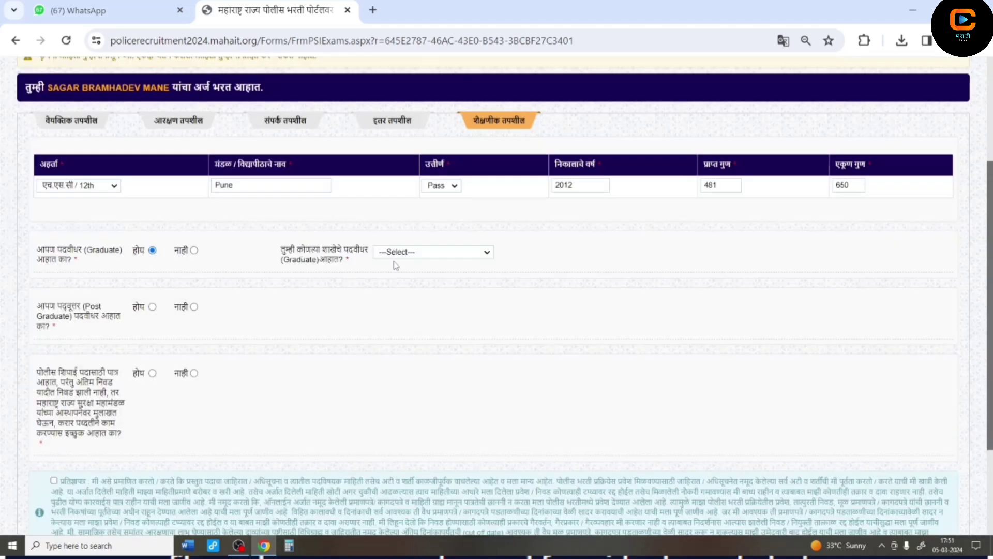
left_click(414, 253)
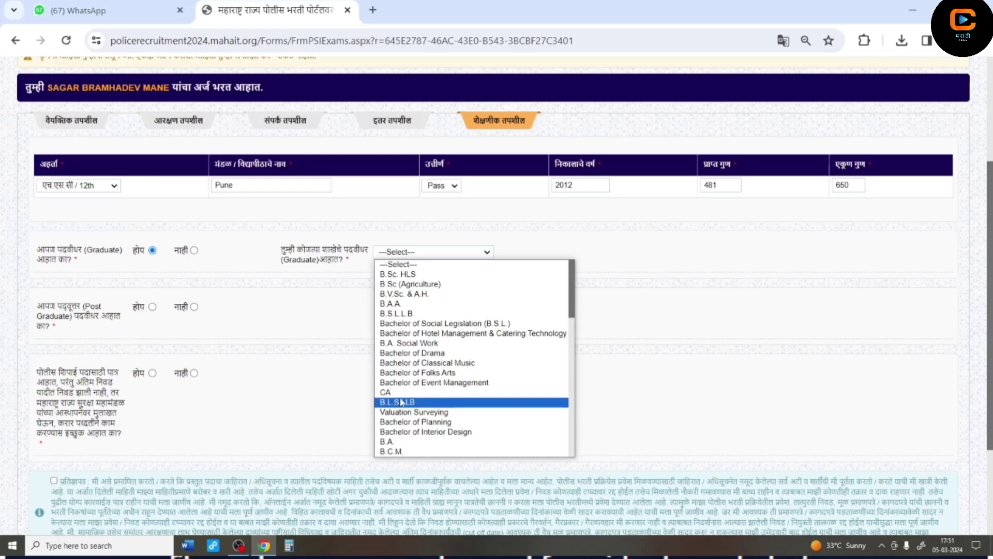
left_click(383, 441)
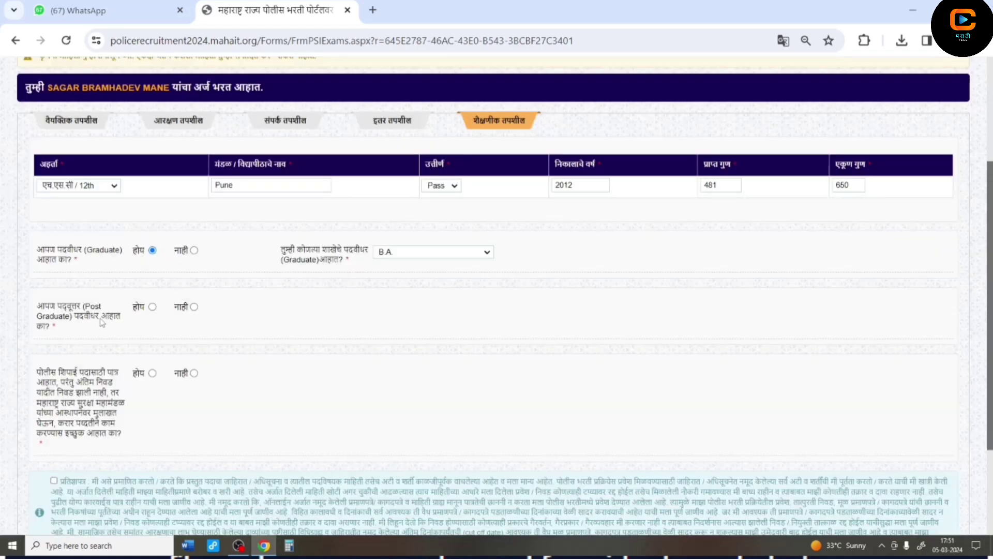
left_click(194, 307)
left_click(152, 373)
scroll(153, 376, "down", 1)
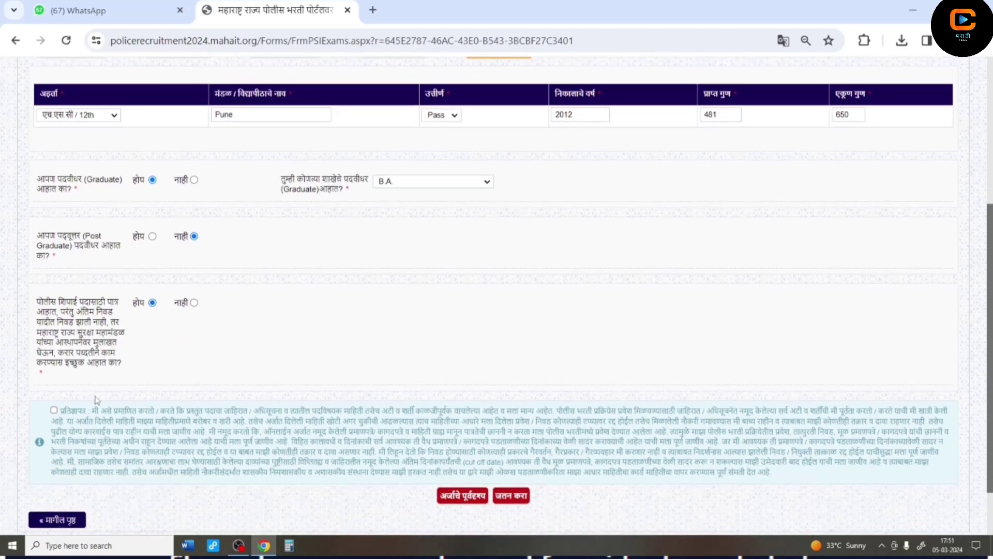
- Accept the declaration and review the application preview before closing it
left_click(54, 410)
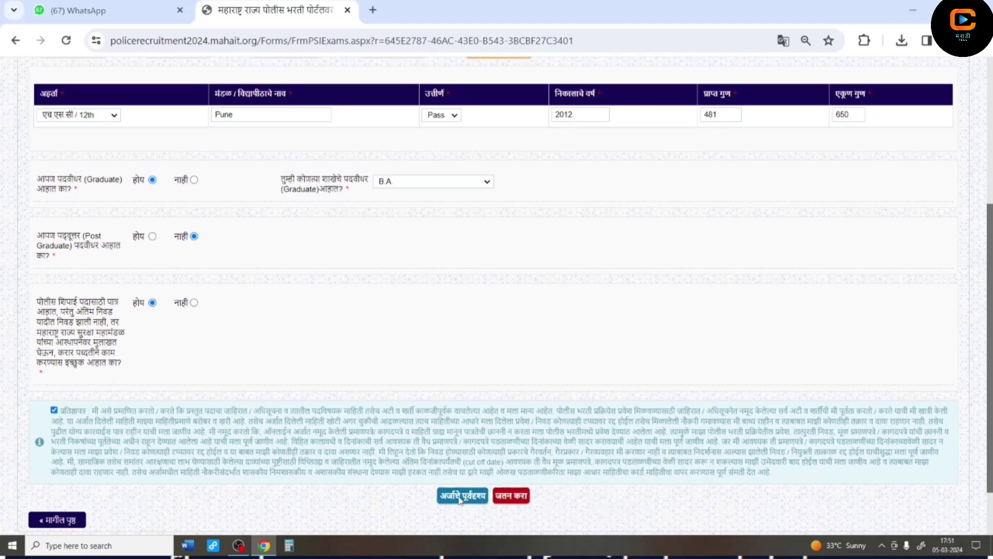
left_click(459, 498)
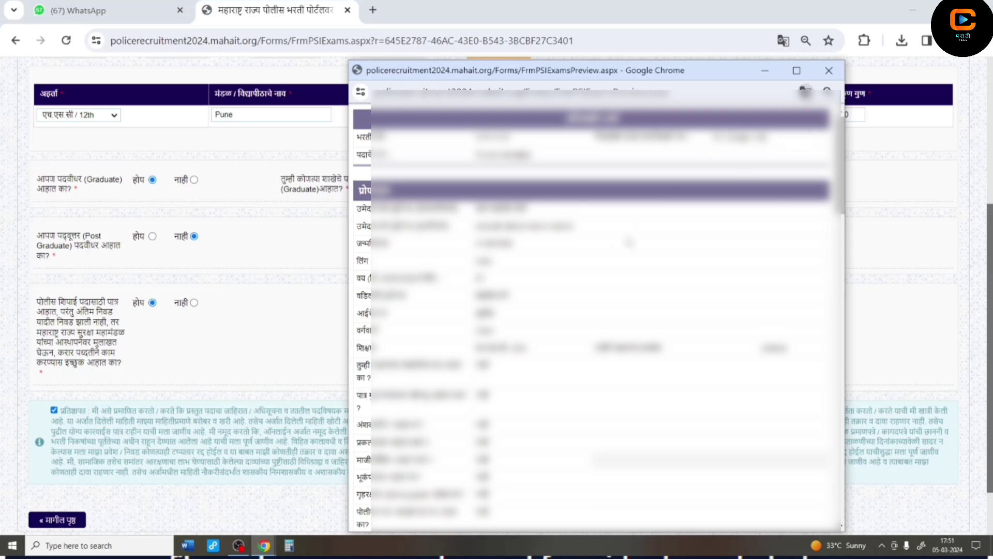
key("ctrl+w")
- Save the application with जतन करा and confirm both dialogs
left_click(511, 495)
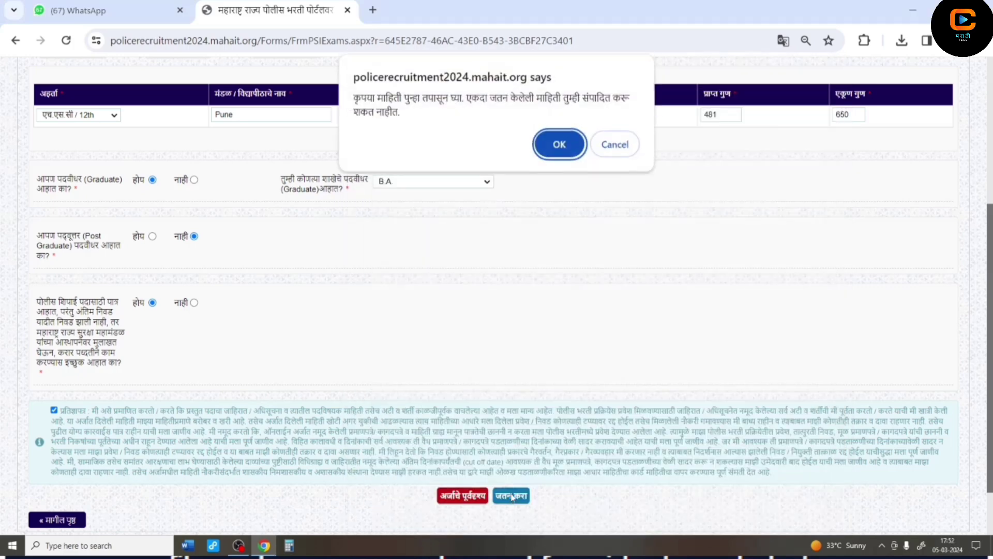
left_click(550, 151)
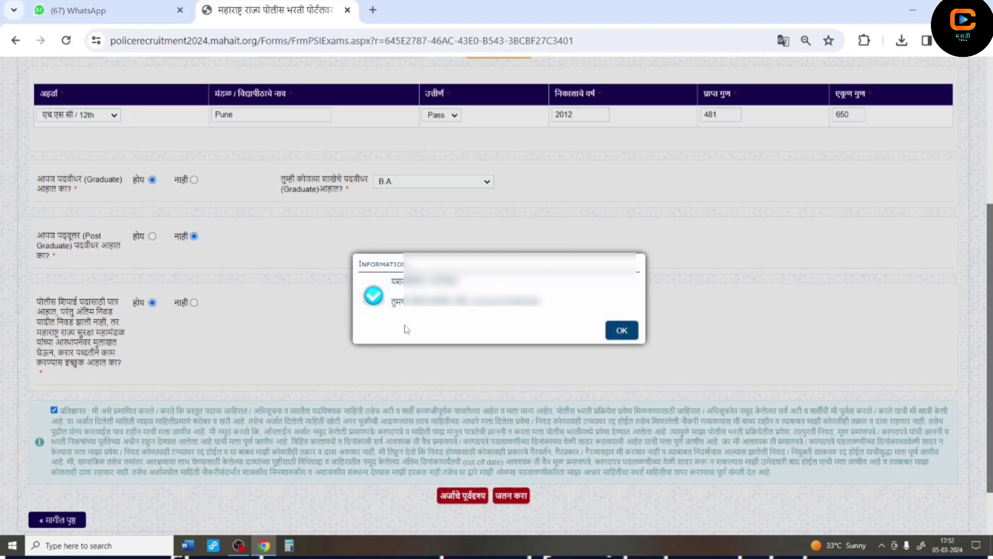
left_click(624, 335)
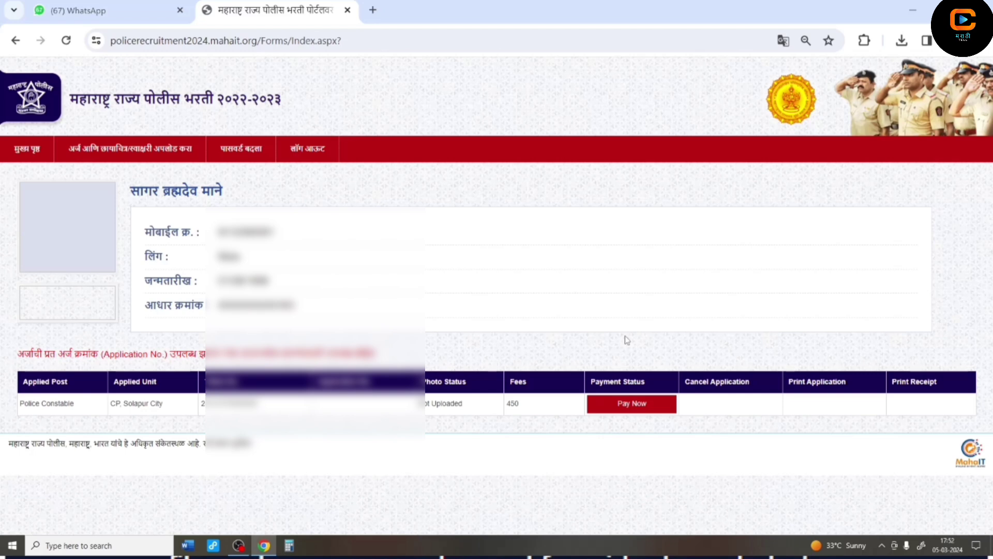
- On the photo and signature upload page, select the photosagar image from Downloads
mouse_move(130, 150)
left_click(212, 175)
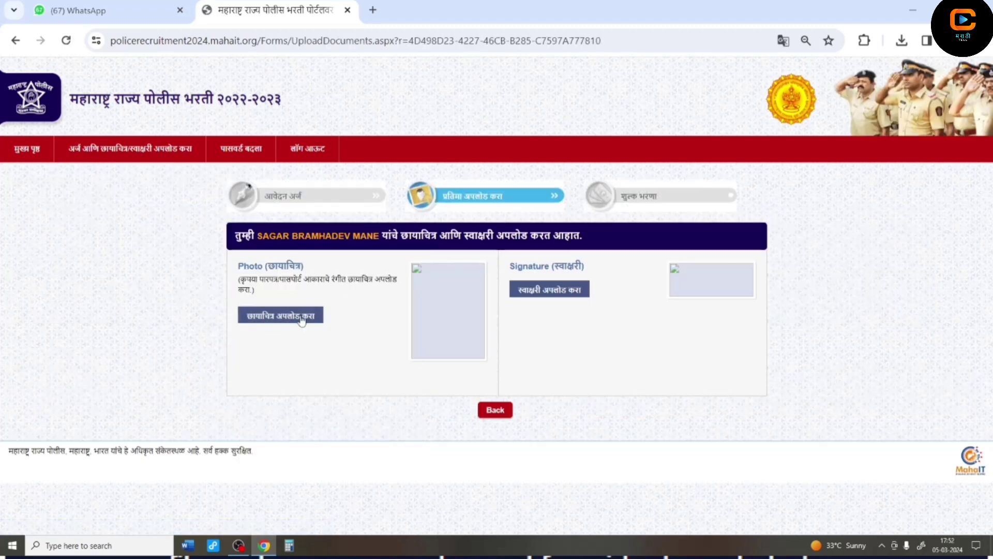
left_click(271, 321)
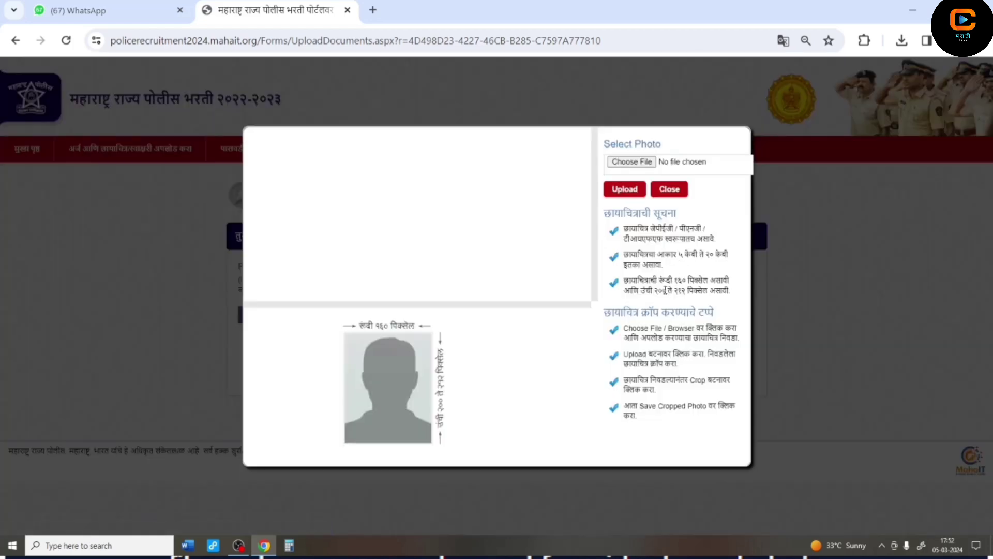
left_click(623, 167)
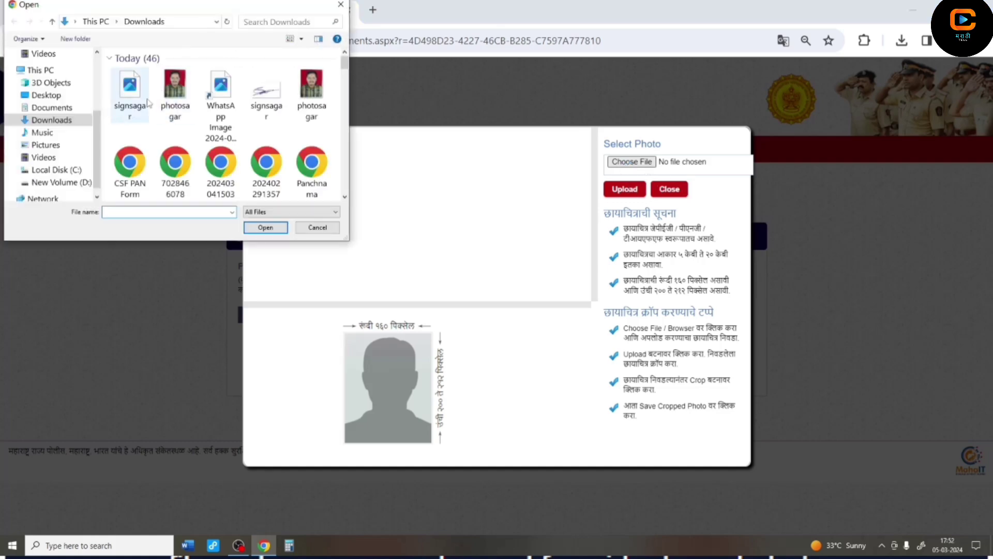
left_click(175, 93)
left_click(265, 231)
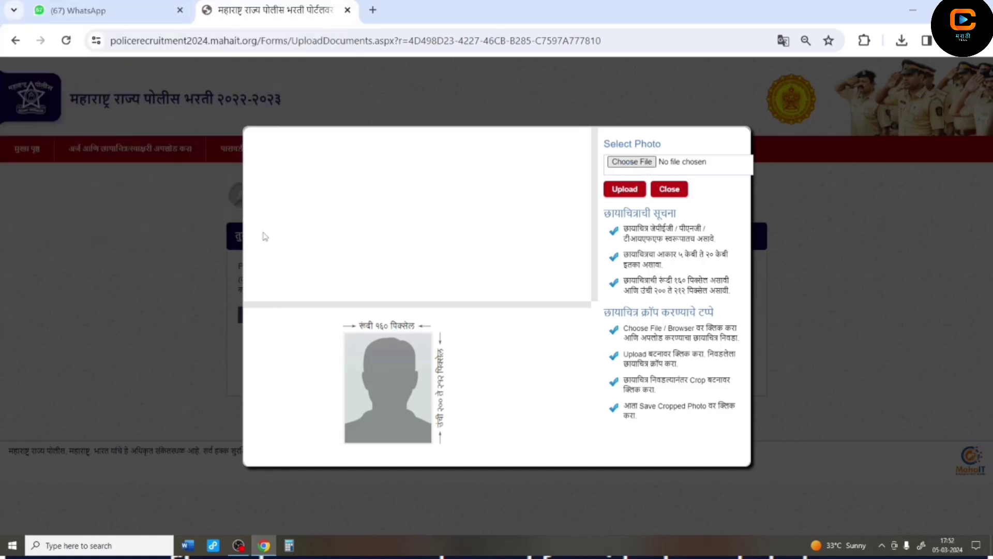
- Upload the photo, dismiss the height warning, crop it and save the cropped photo
left_click(623, 200)
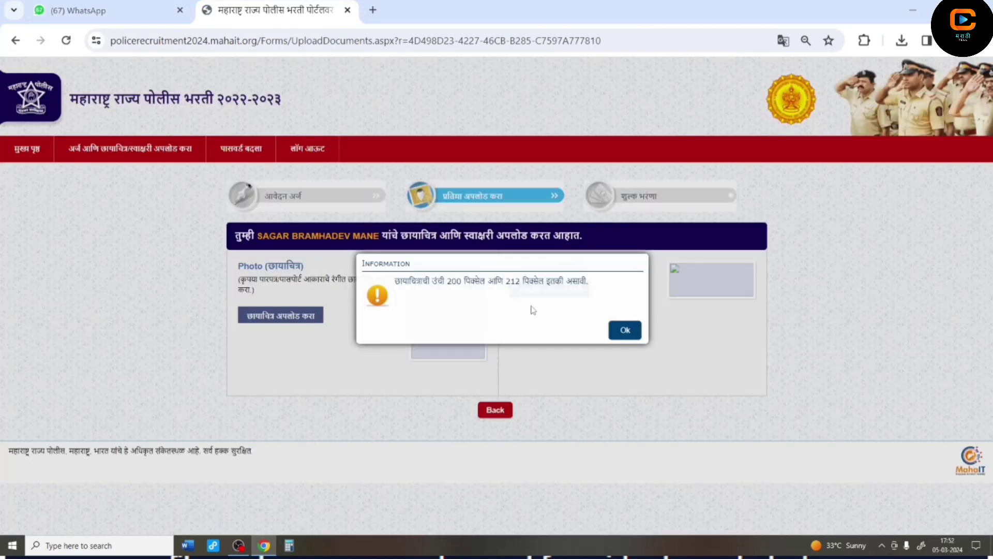
left_click(624, 330)
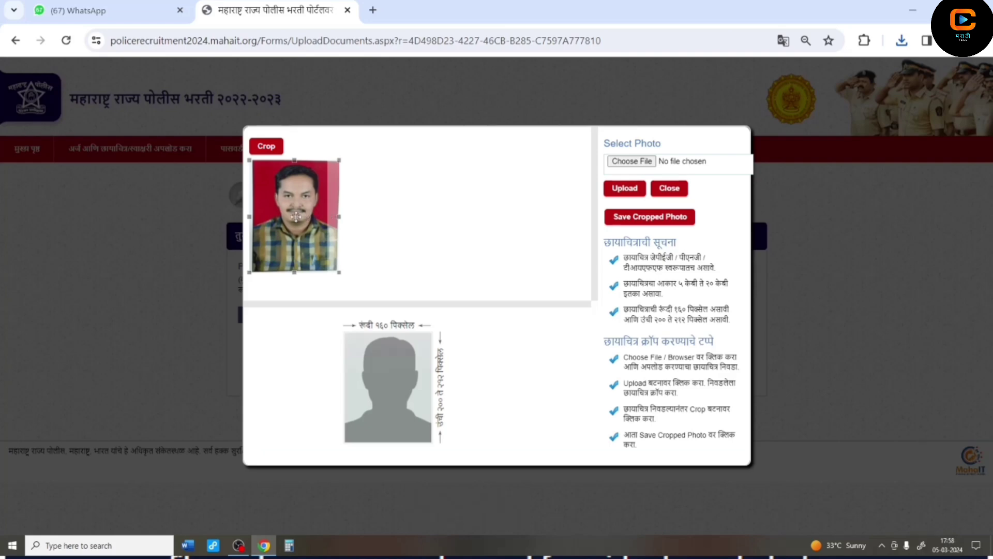
left_click(266, 147)
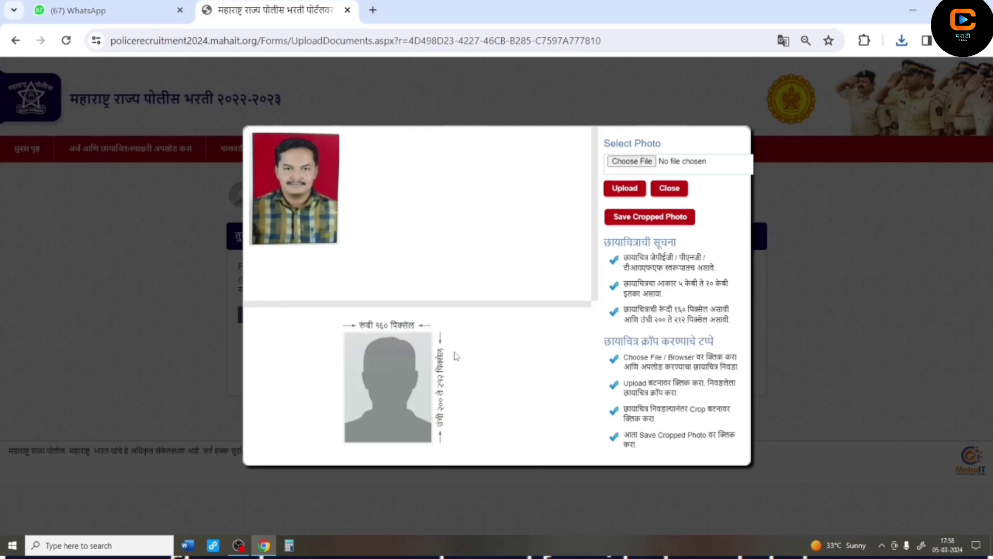
left_click(621, 219)
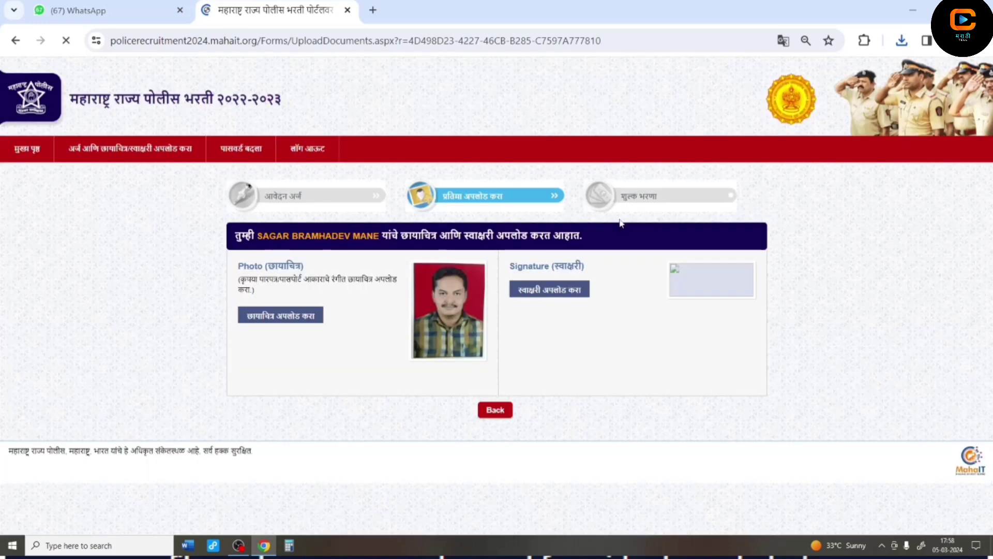
- Upload the signsagar (4) image as the signature, crop it and save it
left_click(536, 299)
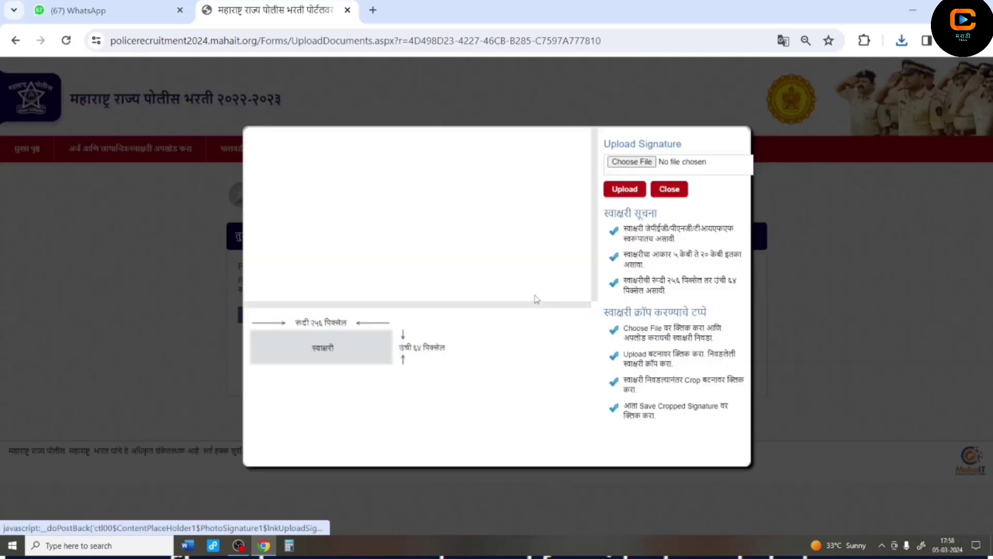
left_click(623, 164)
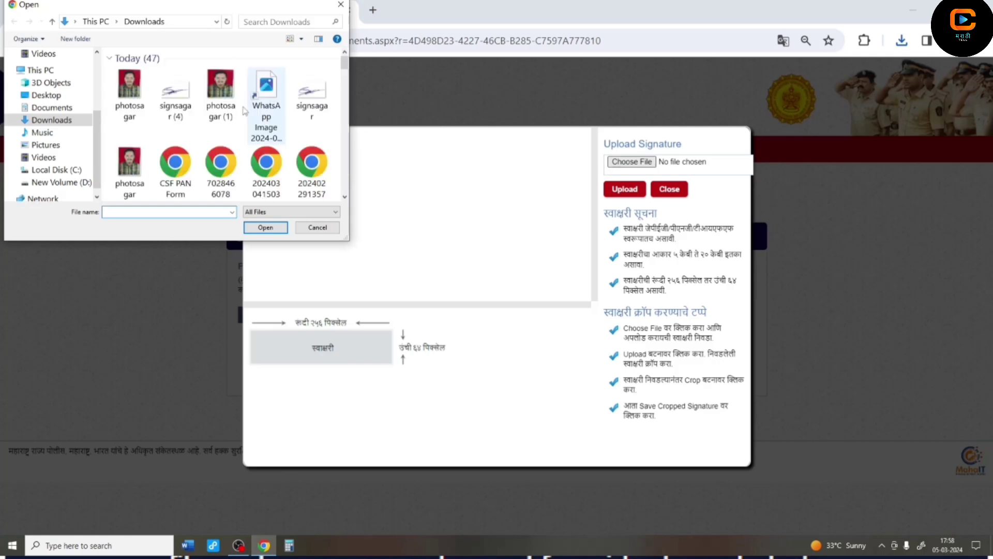
left_click(176, 96)
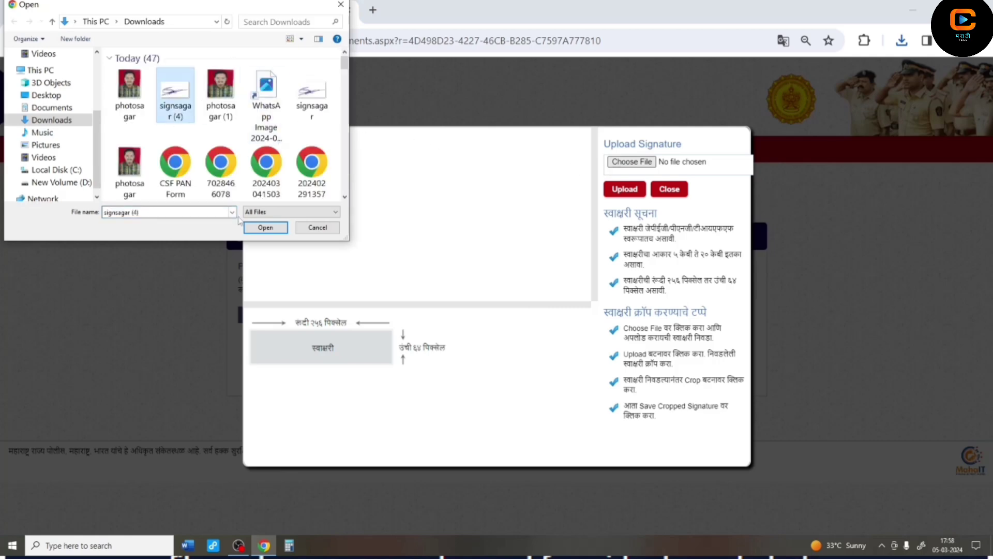
left_click(264, 227)
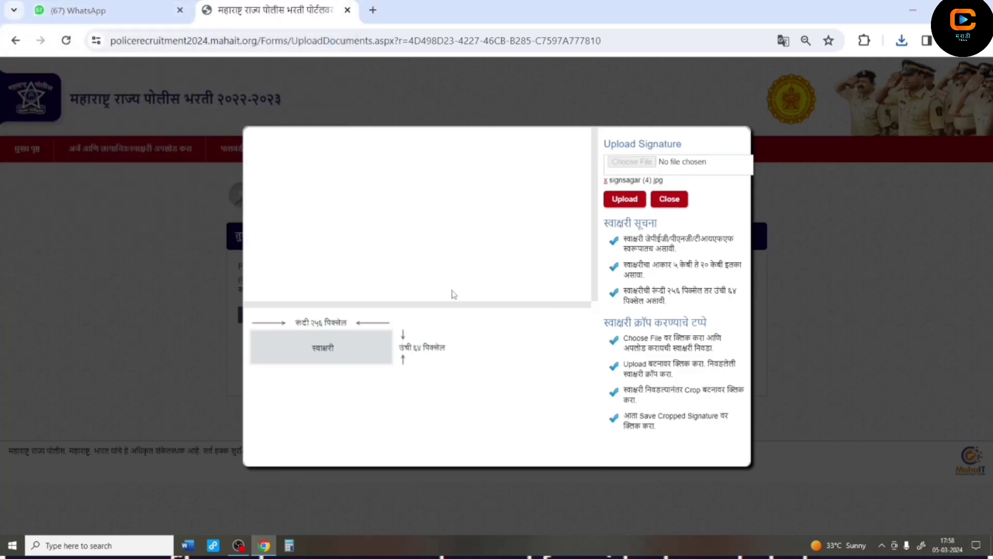
left_click(624, 200)
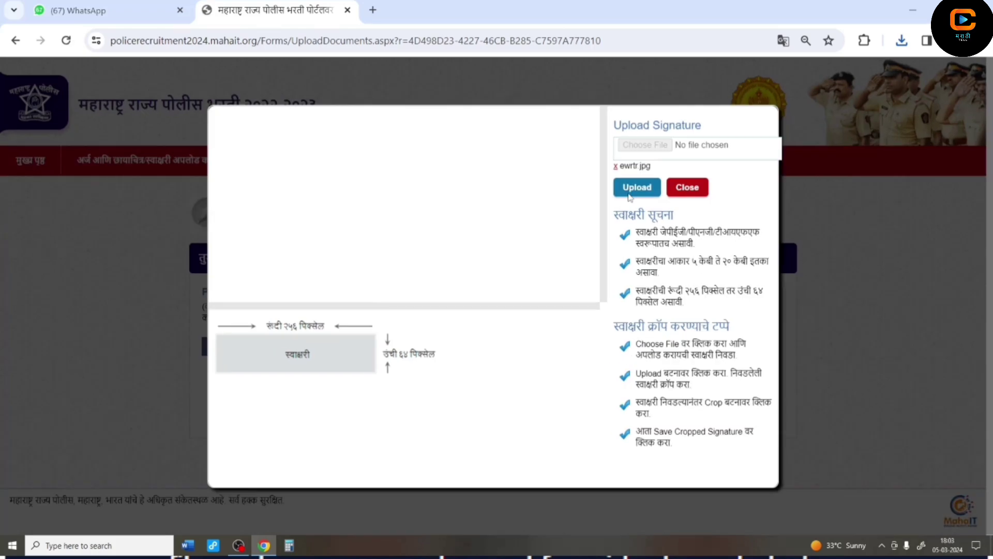
left_click(628, 196)
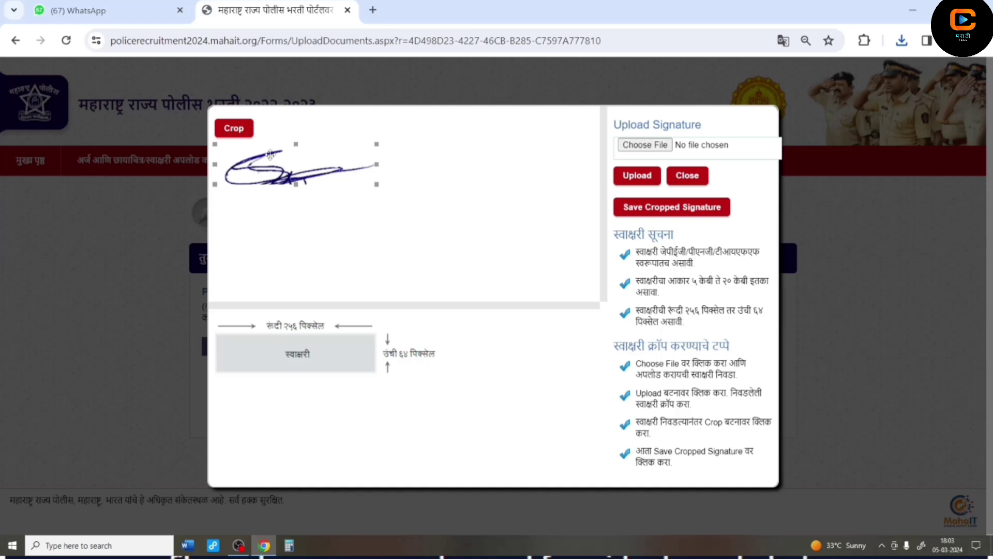
left_click(242, 131)
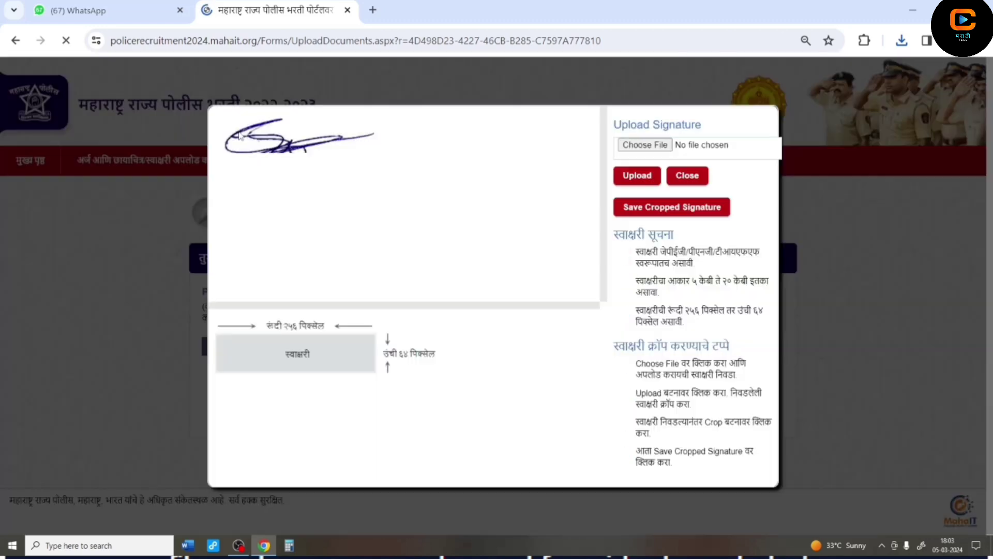
left_click(660, 208)
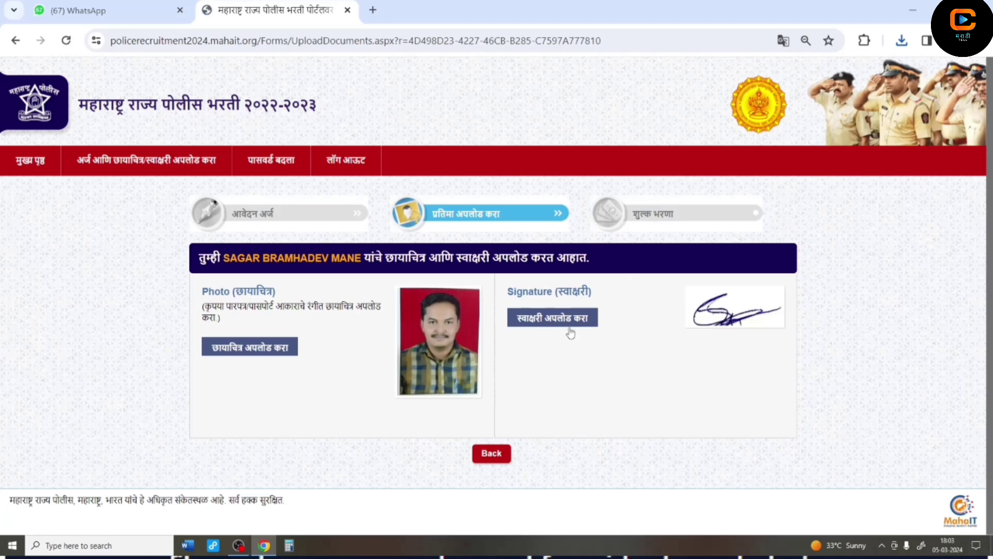
- Start paying the ₹450 application fee and submit the captcha to reach the gateway
left_click(491, 453)
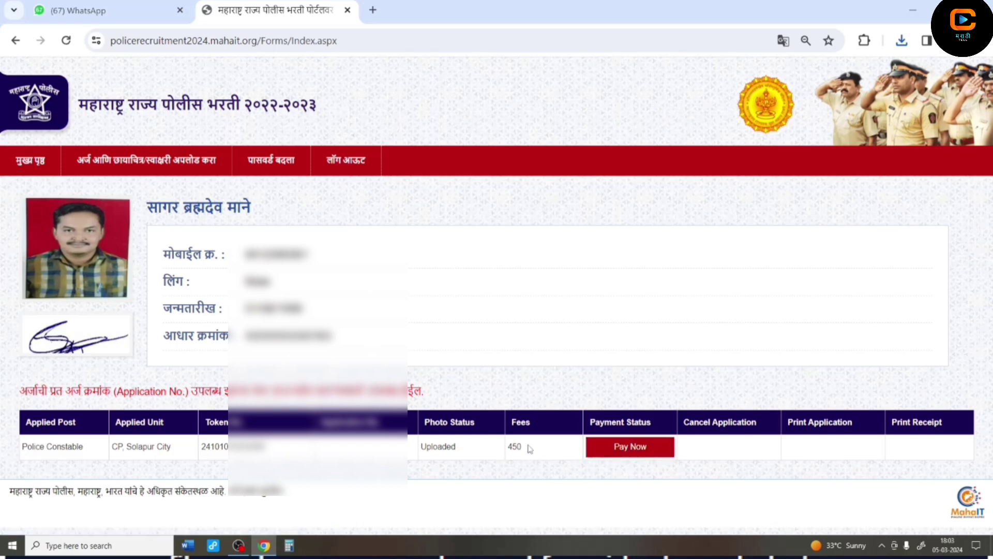
left_click(627, 451)
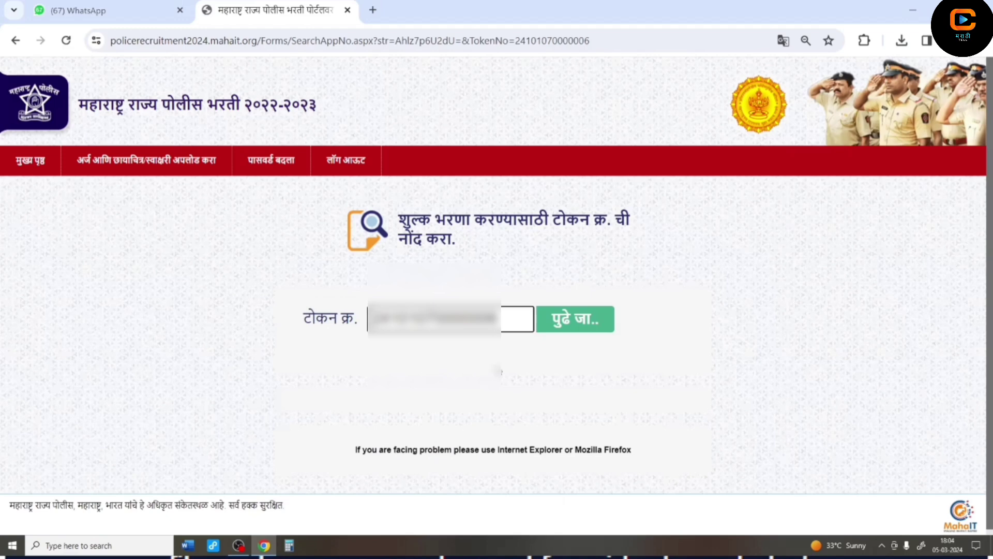
left_click(575, 331)
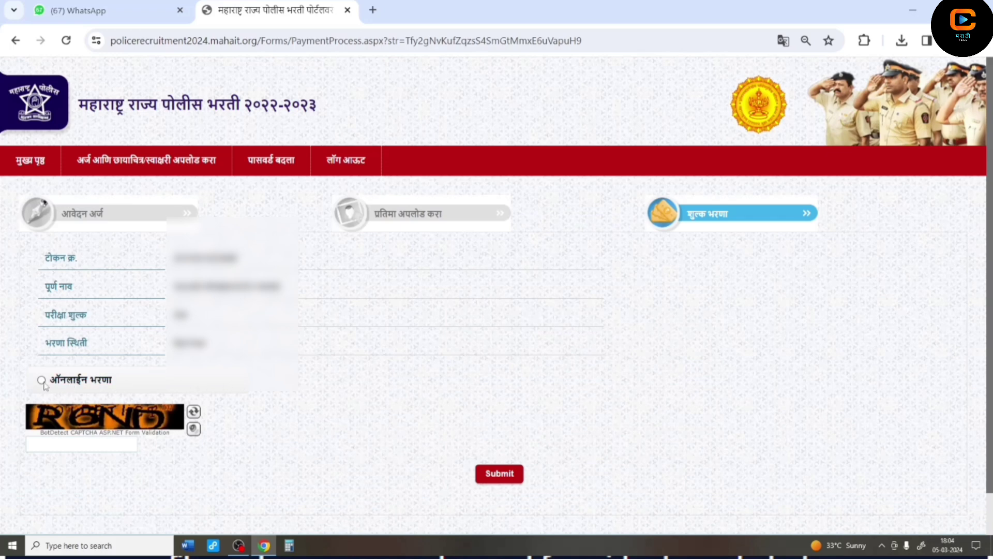
left_click(69, 444)
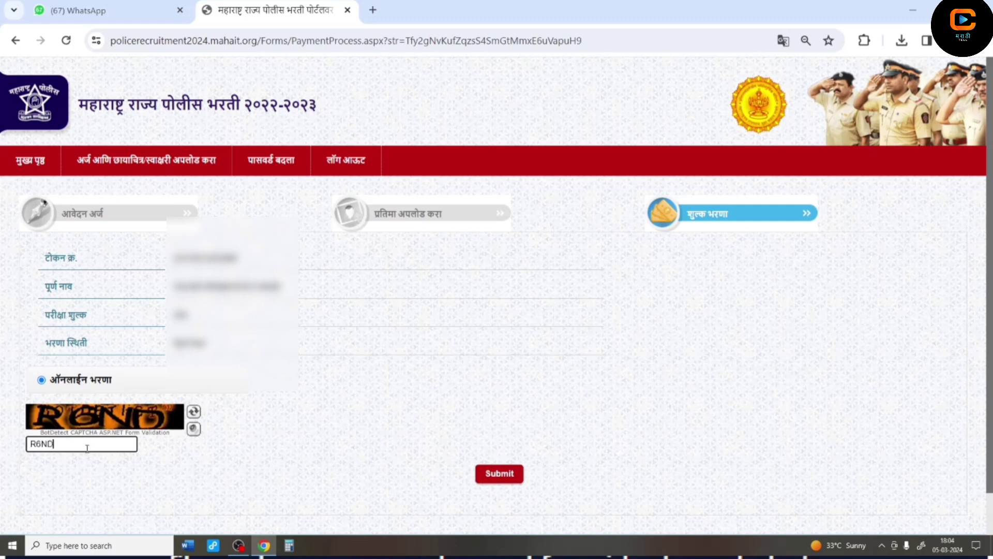
left_click(511, 485)
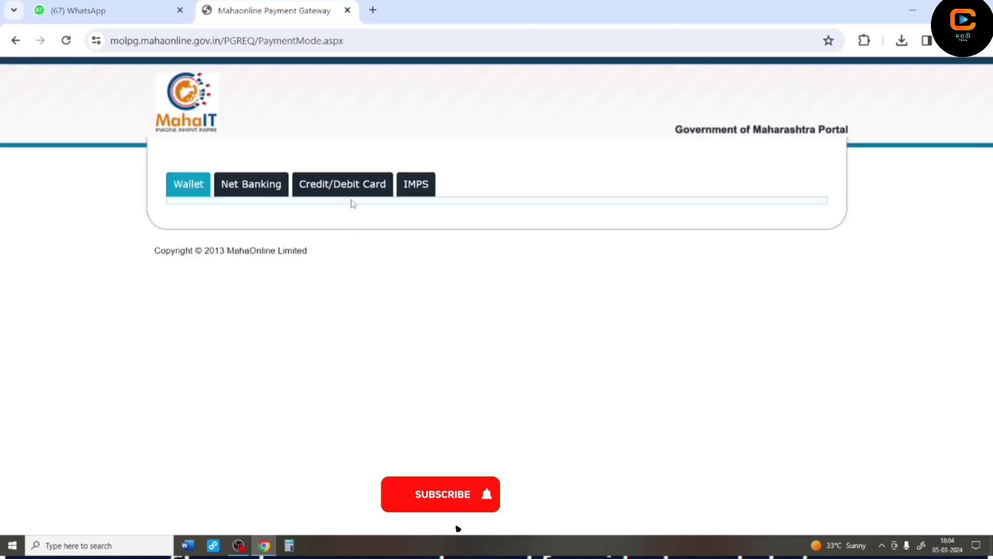
- Choose PayGov credit/debit card payment and proceed to the payment page
left_click(348, 191)
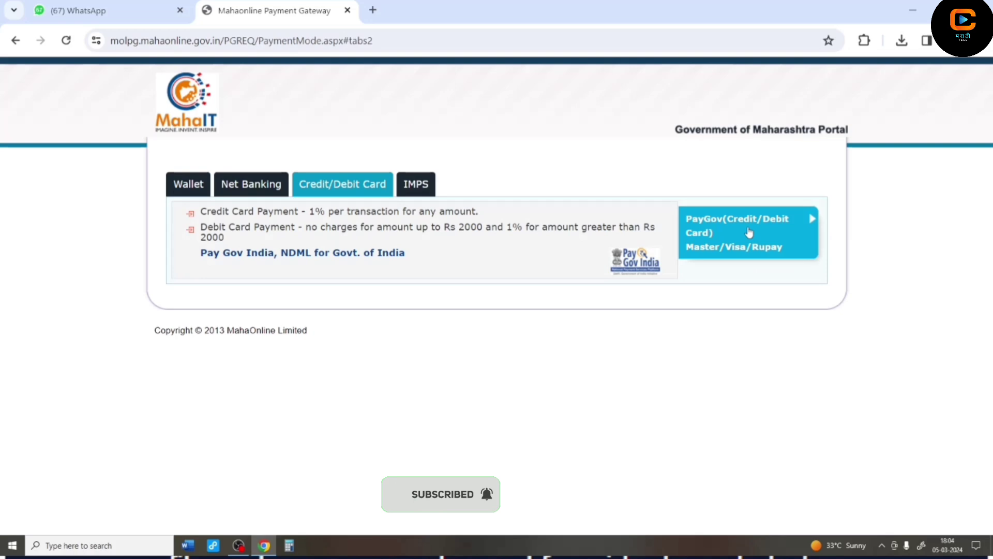
left_click(748, 232)
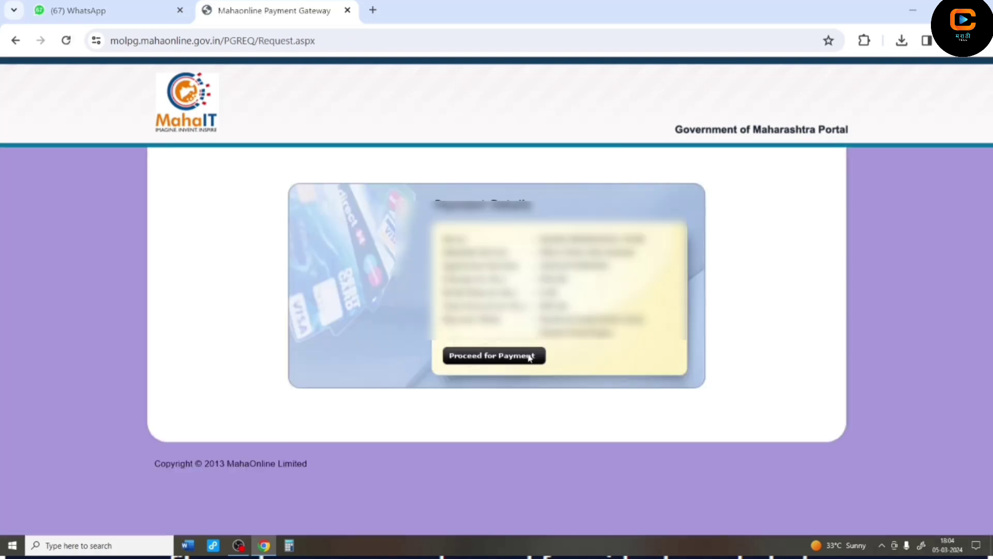
left_click(529, 356)
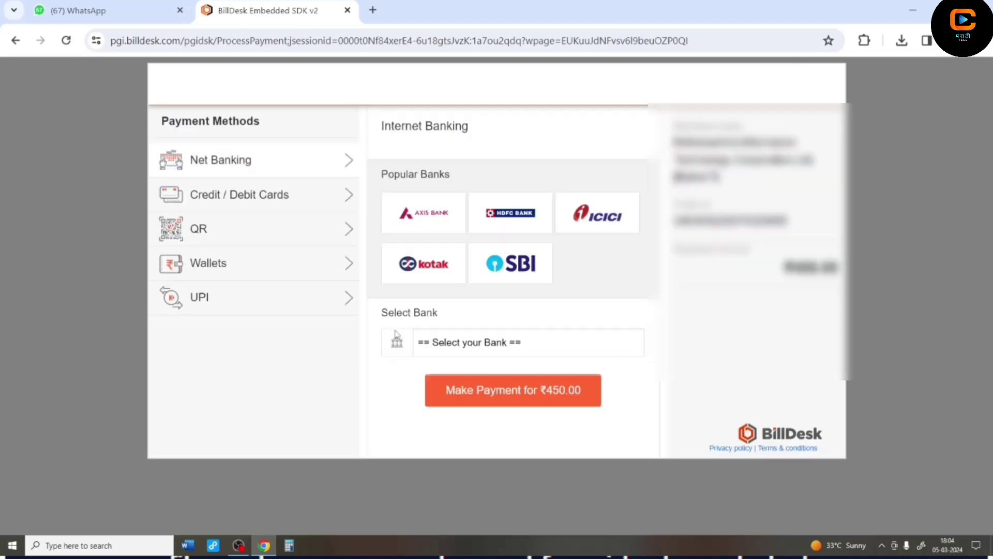
- Pay the ₹450.00 fee by QR using BHIM UPI
left_click(277, 228)
left_click(492, 282)
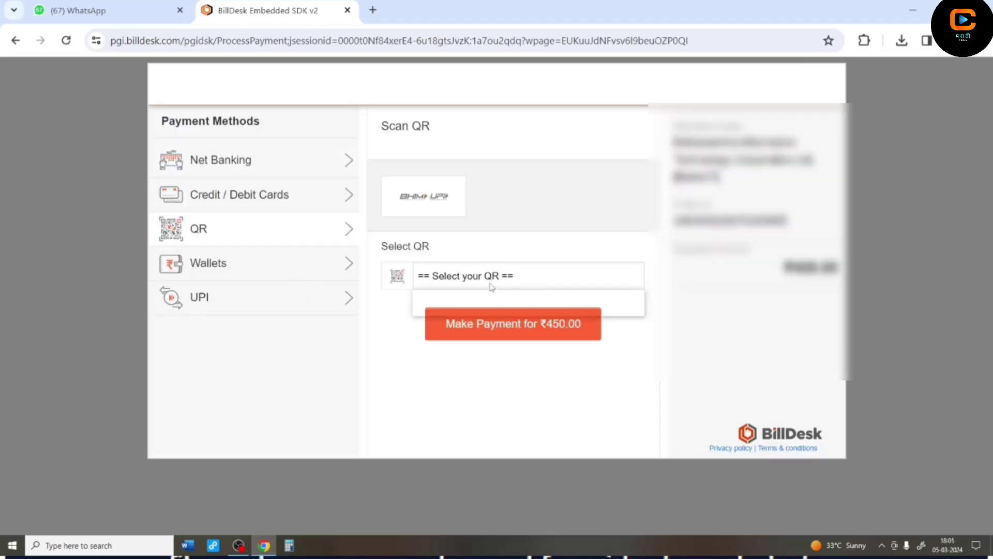
left_click(482, 309)
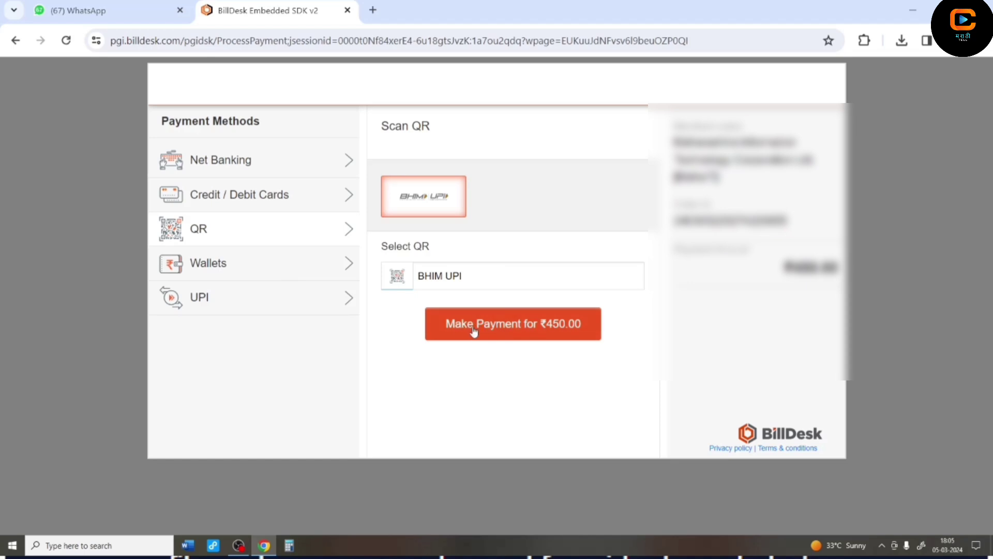
left_click(473, 331)
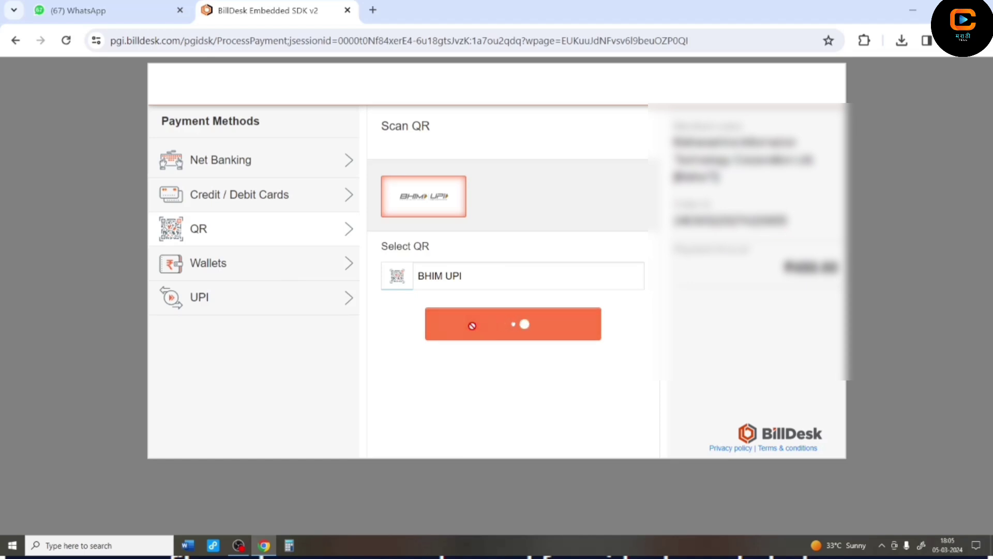